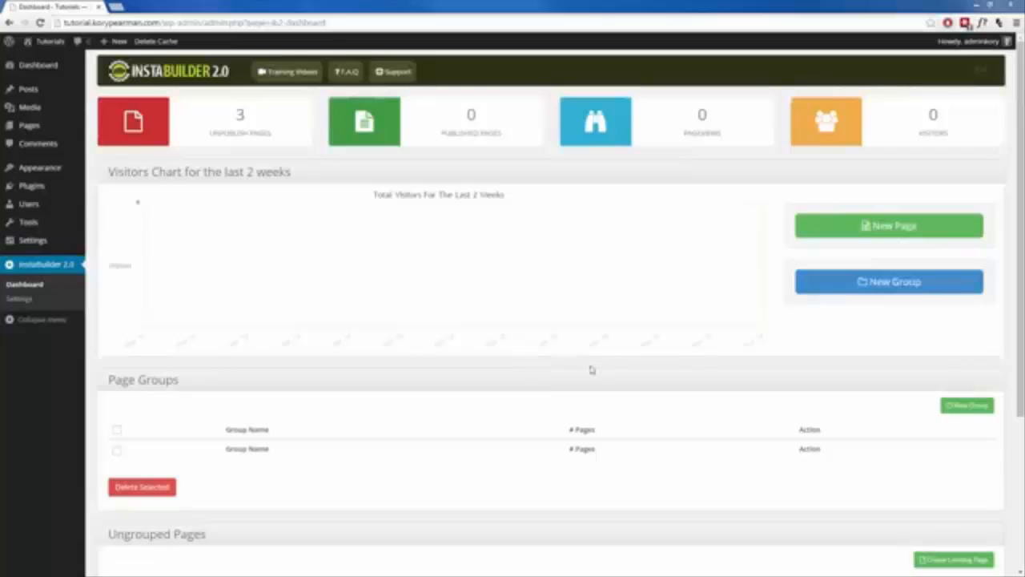
Create a new page from the 2 Steps Opt-In squeeze page template with the beach sunset background.
{"action": "left_click", "coordinate": [888, 228]}
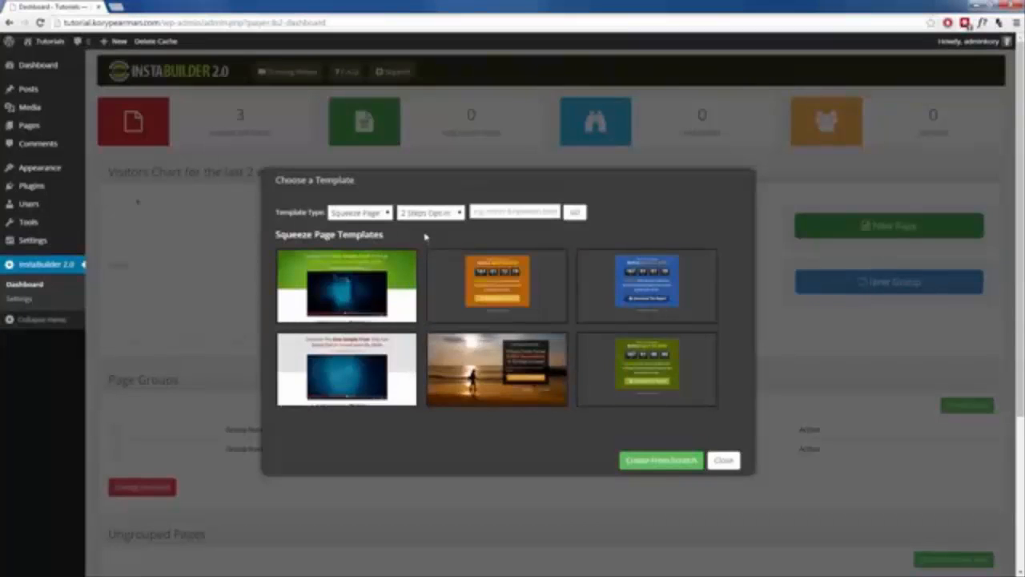
{"action": "left_click", "coordinate": [375, 213]}
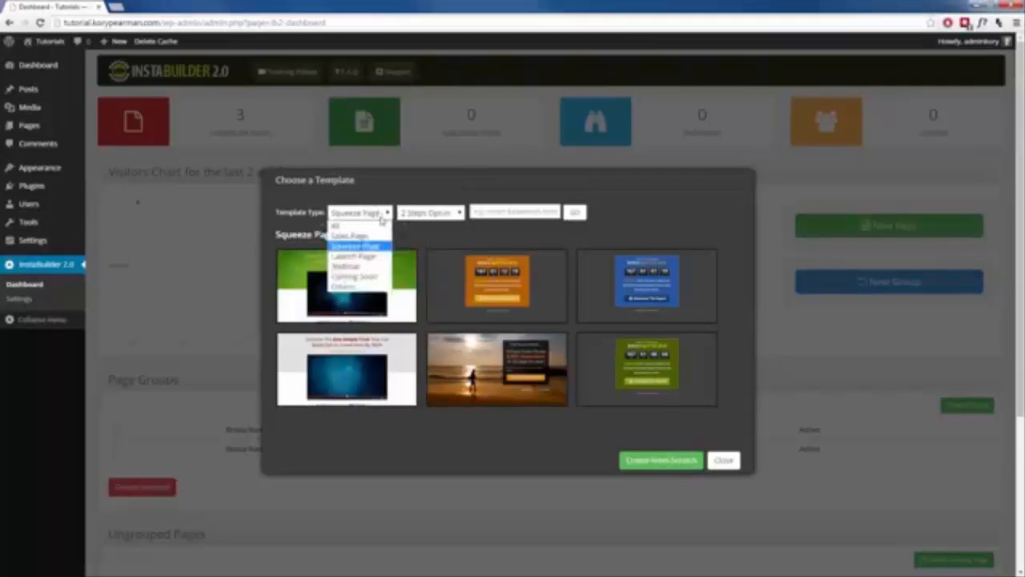
{"action": "left_click", "coordinate": [369, 249]}
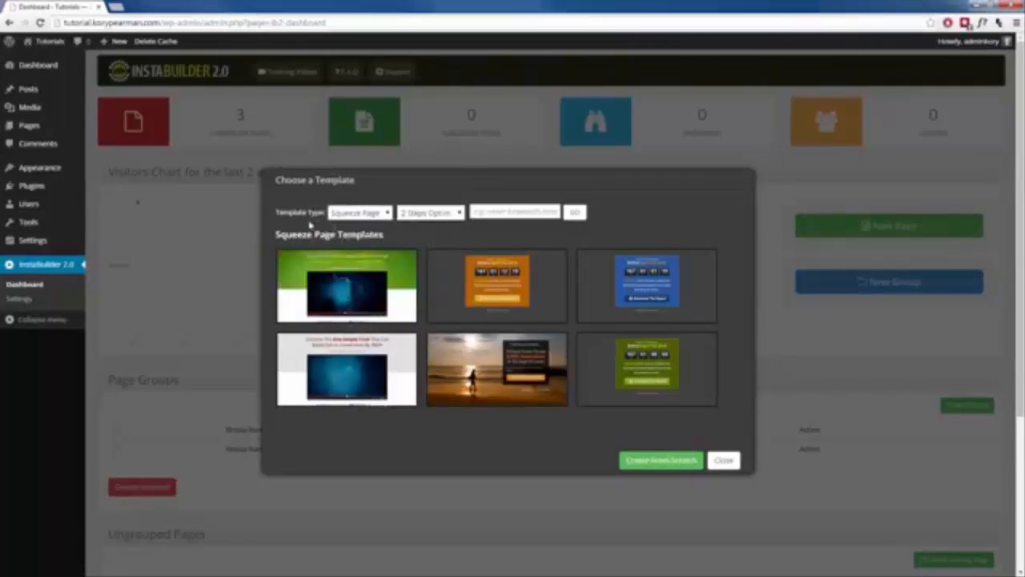
{"action": "left_click", "coordinate": [451, 216]}
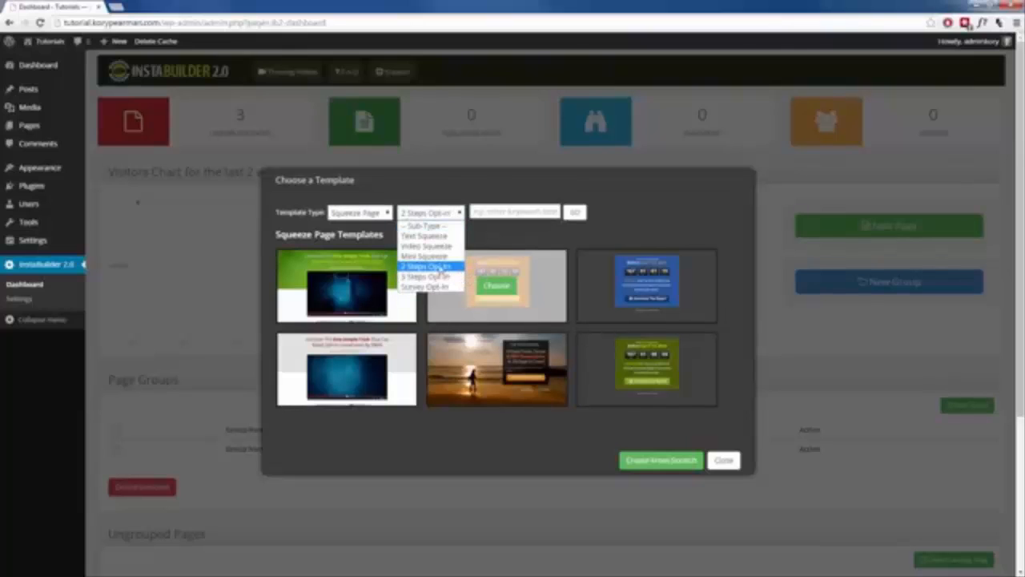
{"action": "left_click", "coordinate": [438, 266]}
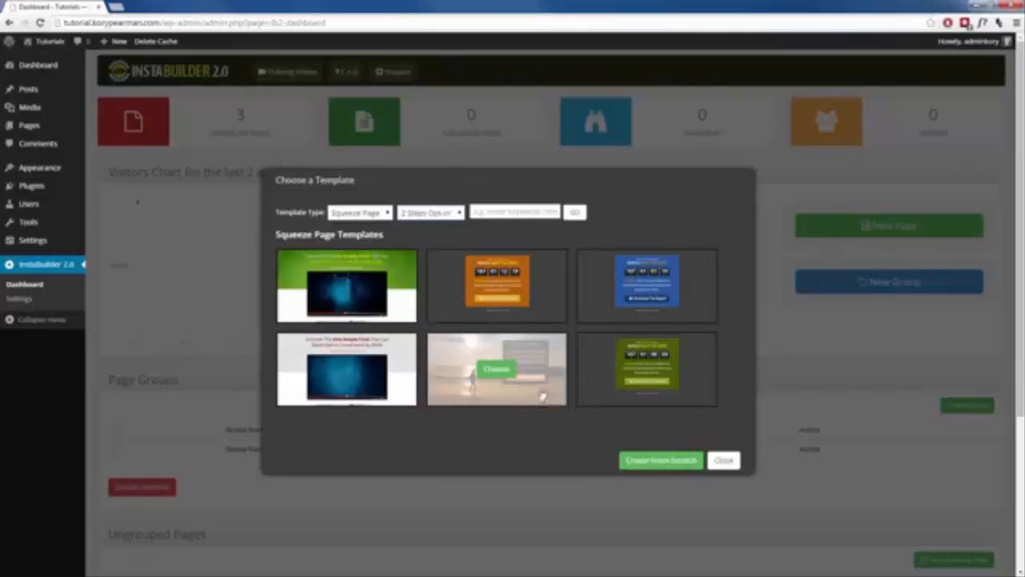
{"action": "left_click", "coordinate": [496, 370]}
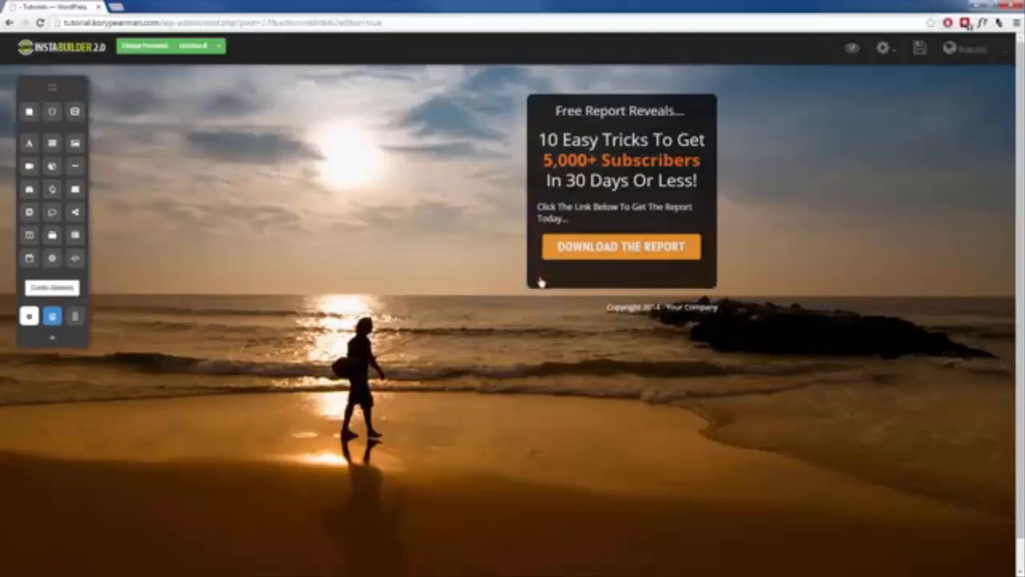
Set the Download The Report button's target link type to PopUp and open that popup for editing.
{"action": "mouse_move", "coordinate": [640, 120]}
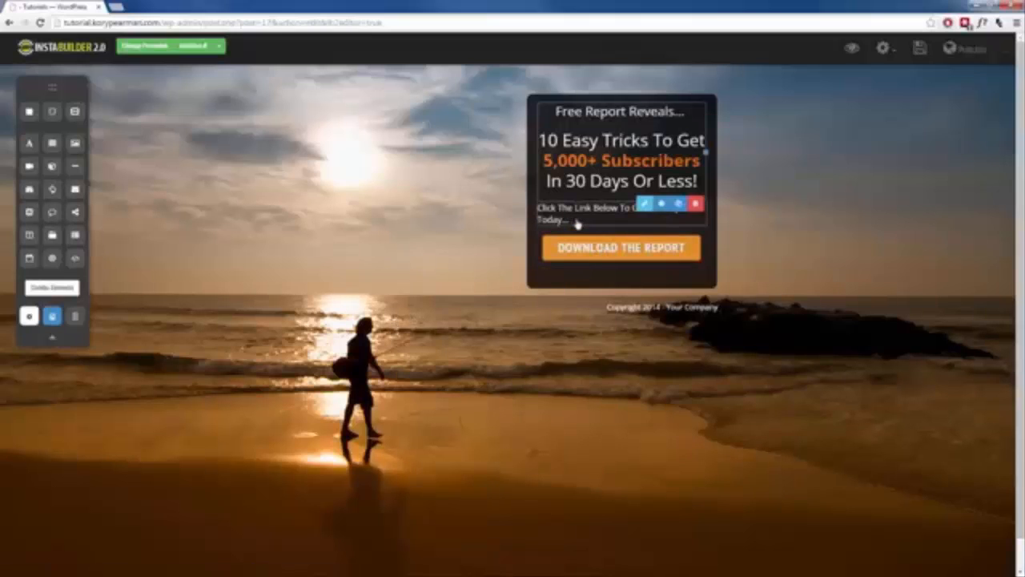
{"action": "left_click", "coordinate": [634, 252]}
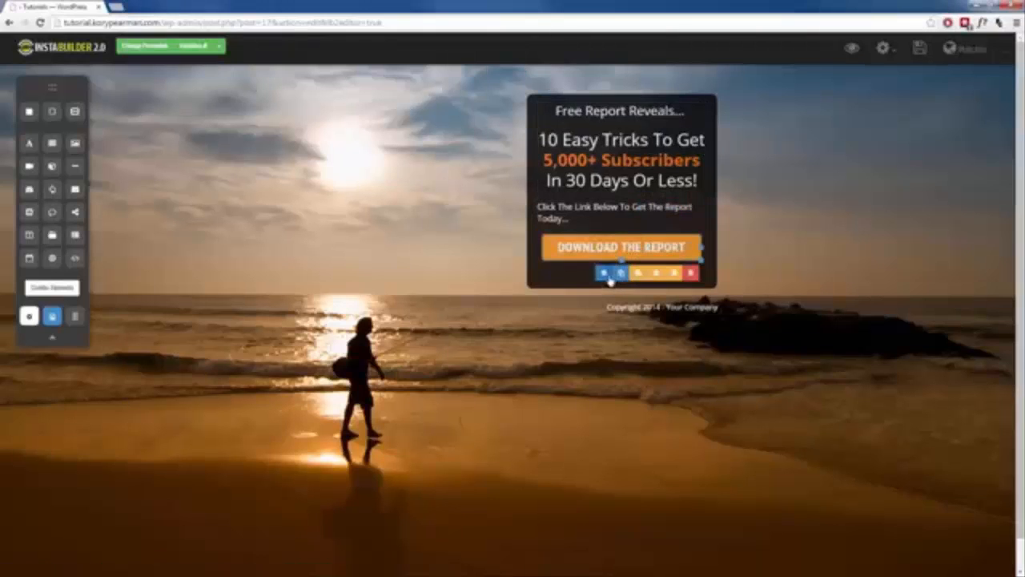
{"action": "left_click", "coordinate": [607, 273]}
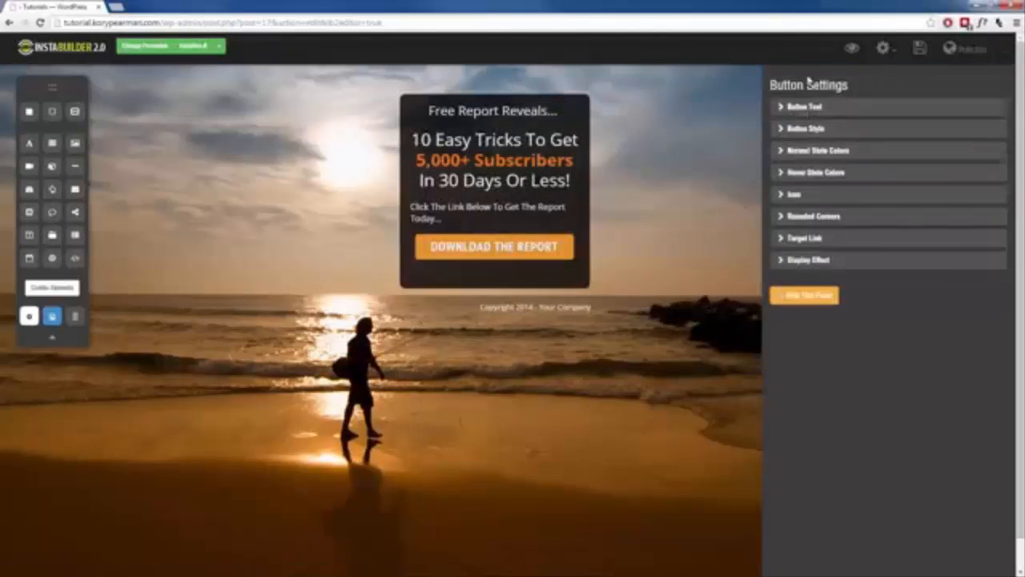
{"action": "left_click", "coordinate": [787, 244]}
{"action": "left_click", "coordinate": [903, 149]}
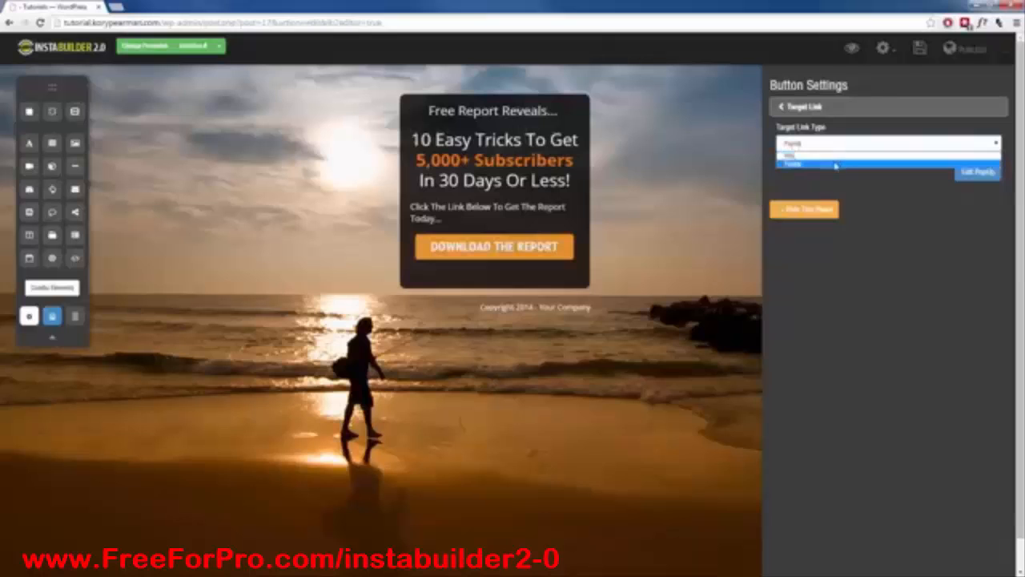
{"action": "left_click", "coordinate": [835, 164]}
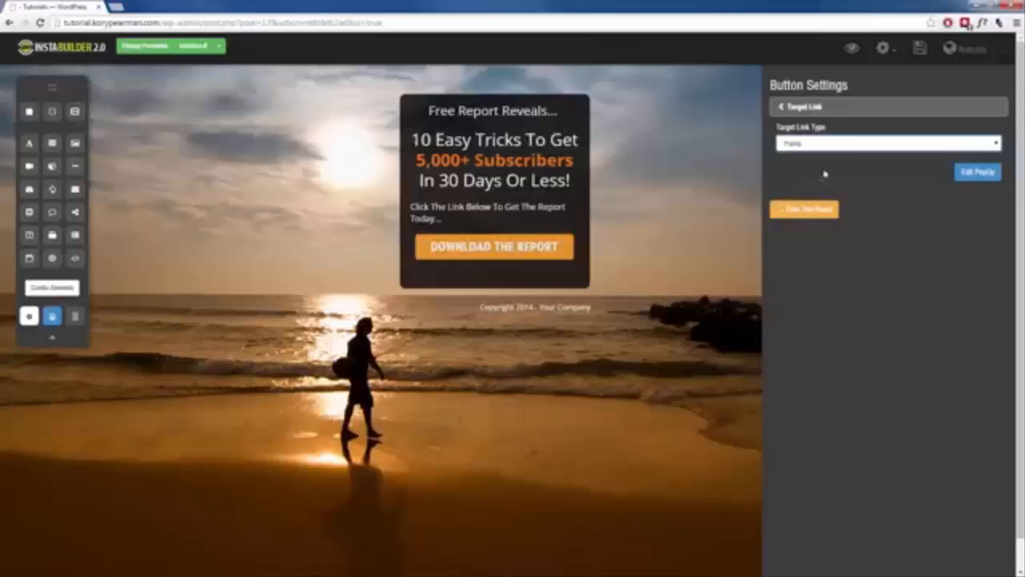
{"action": "left_click", "coordinate": [979, 172]}
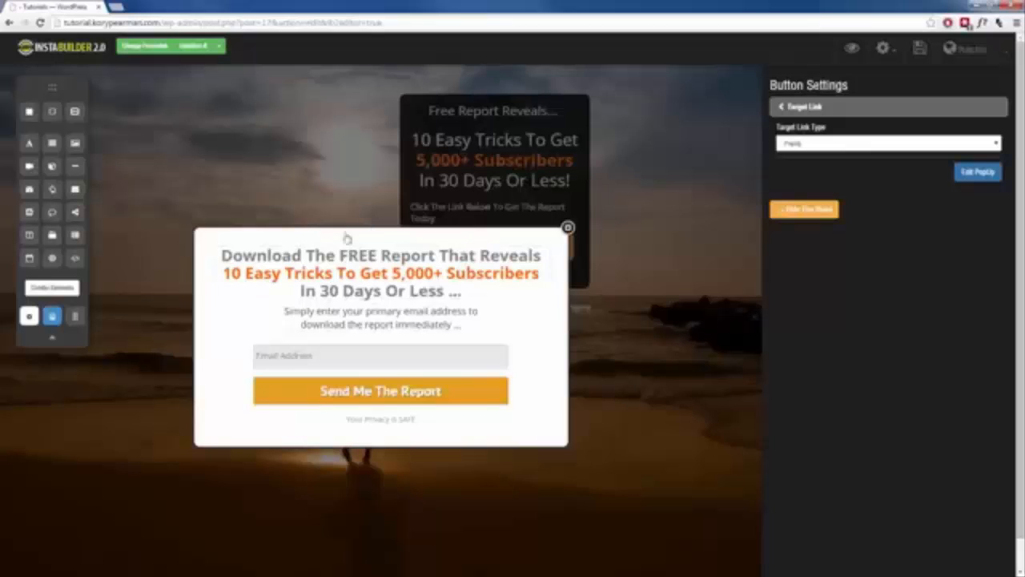
Add "More Headline" to the end of the popup's headline.
{"action": "left_click", "coordinate": [388, 273]}
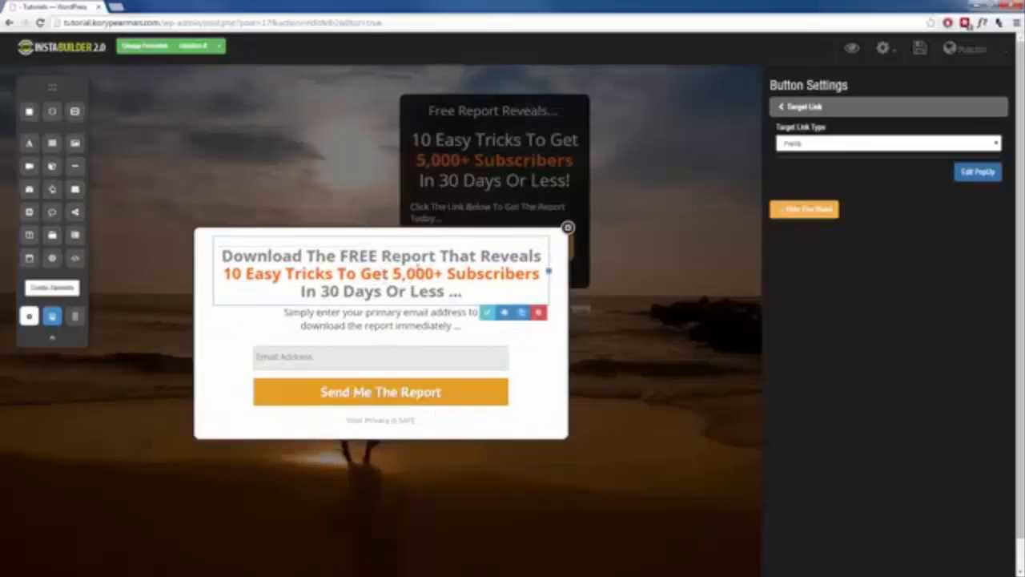
{"action": "left_click", "coordinate": [486, 312]}
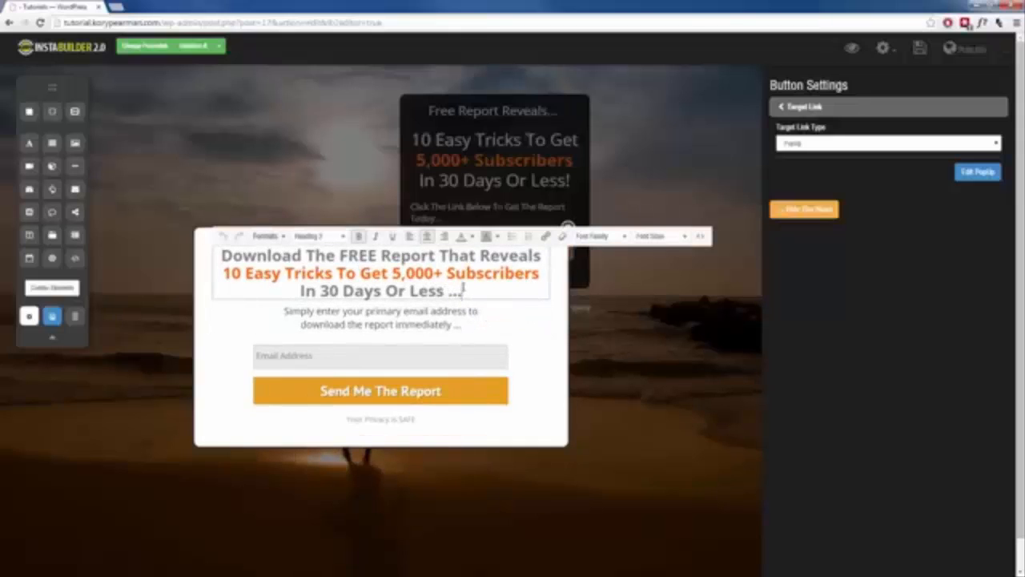
{"action": "type", "text": "More Headline"}
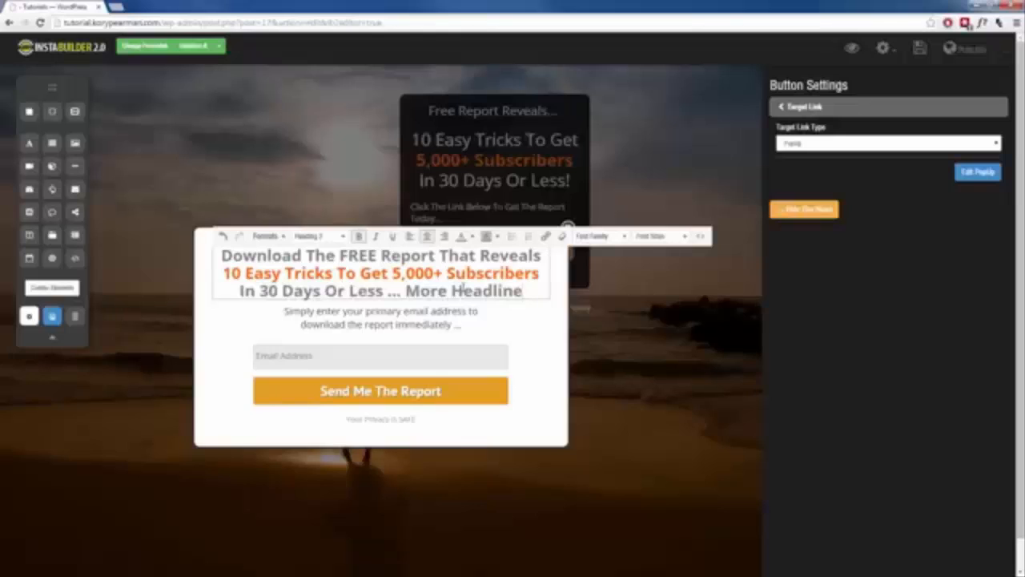
Open the popup's instruction paragraph below the headline for text editing.
{"action": "left_click", "coordinate": [364, 324]}
{"action": "left_click", "coordinate": [372, 322]}
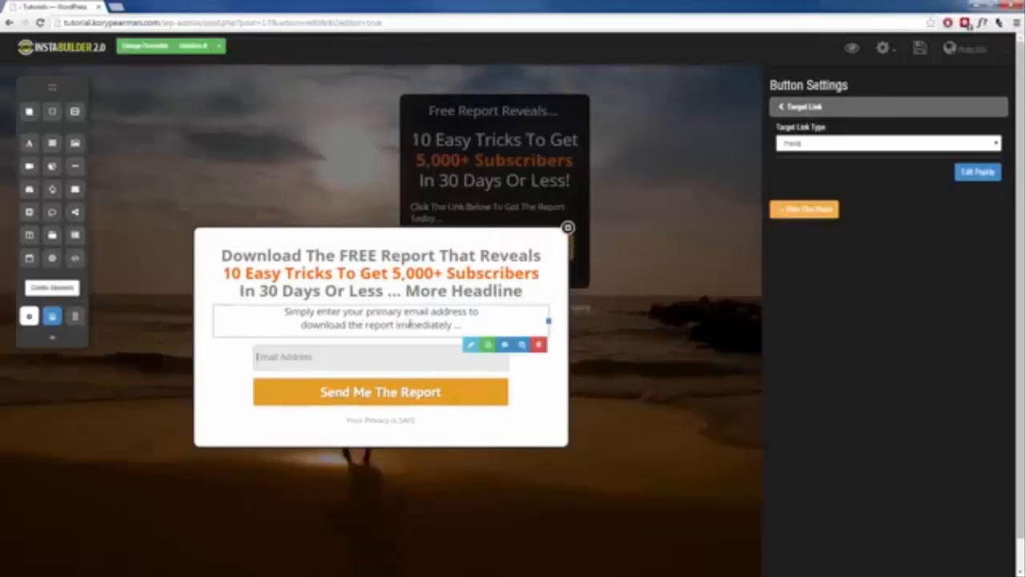
{"action": "left_click", "coordinate": [471, 346]}
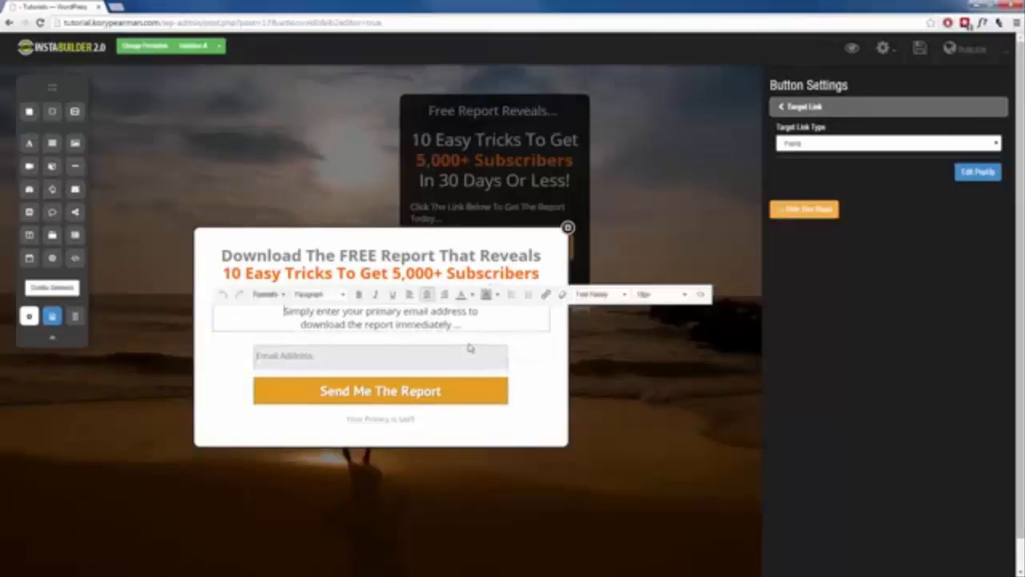
Open the settings of the popup's opt-in form, review the Opt-In Form HTML Code section, and close the settings.
{"action": "left_click", "coordinate": [388, 358]}
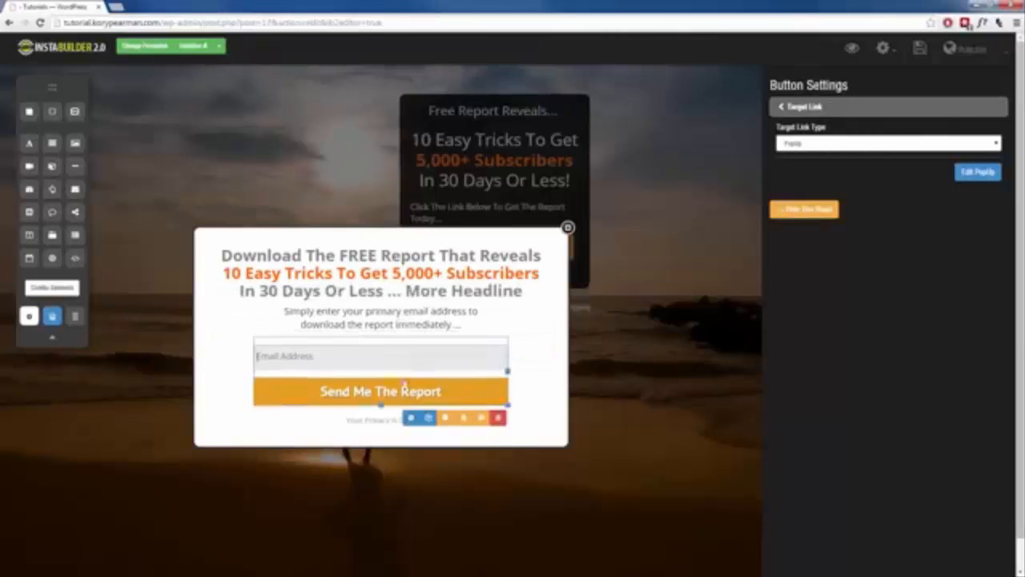
{"action": "left_click", "coordinate": [412, 420]}
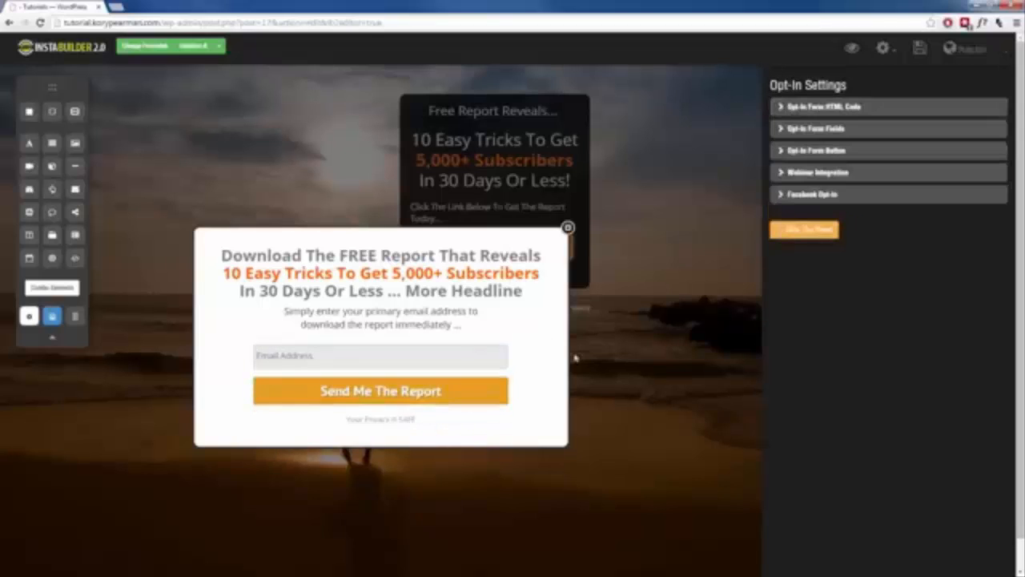
{"action": "left_click", "coordinate": [422, 375]}
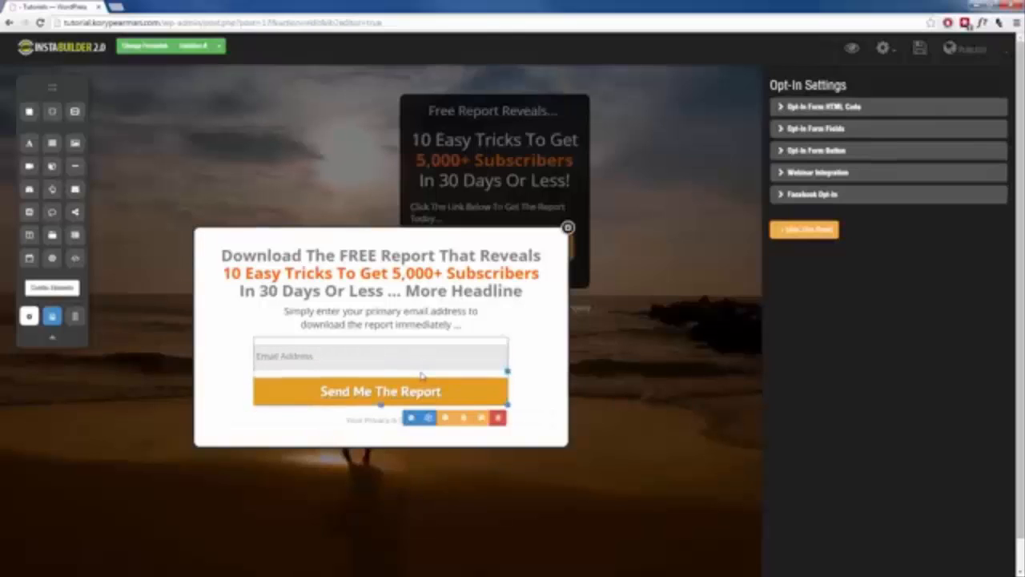
{"action": "left_click", "coordinate": [411, 423]}
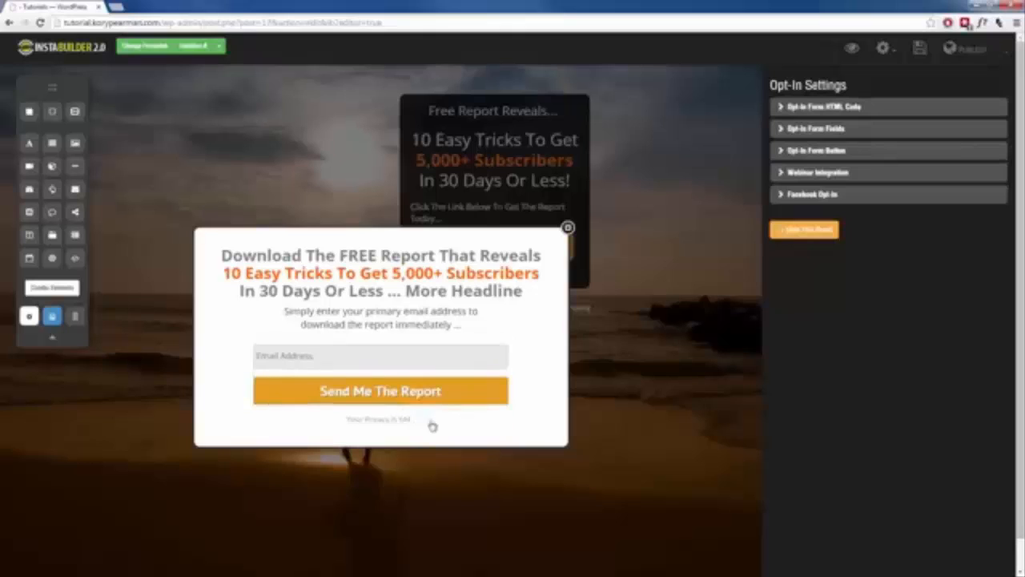
{"action": "left_click", "coordinate": [833, 109]}
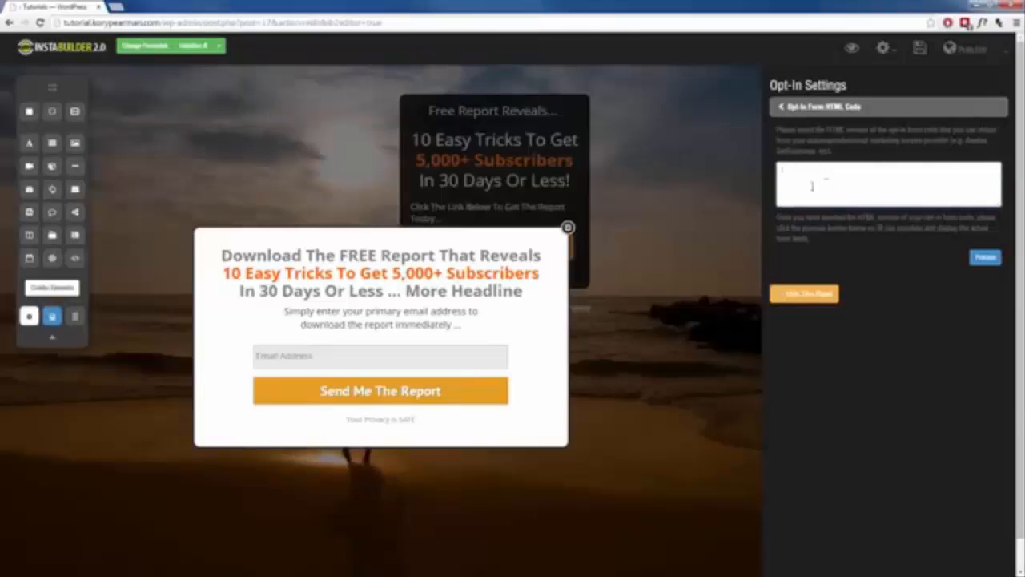
{"action": "left_click", "coordinate": [821, 108]}
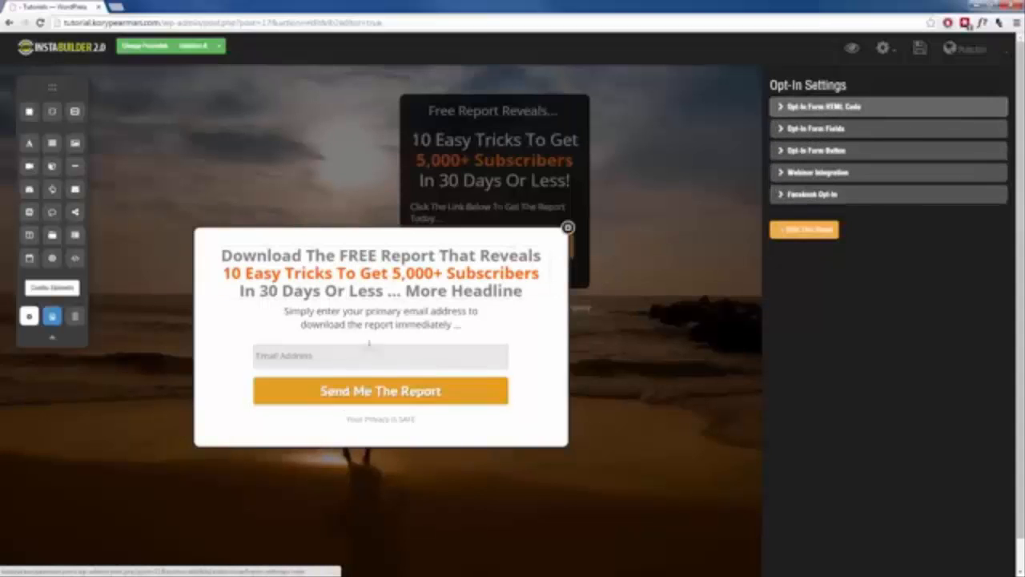
{"action": "left_click", "coordinate": [759, 231]}
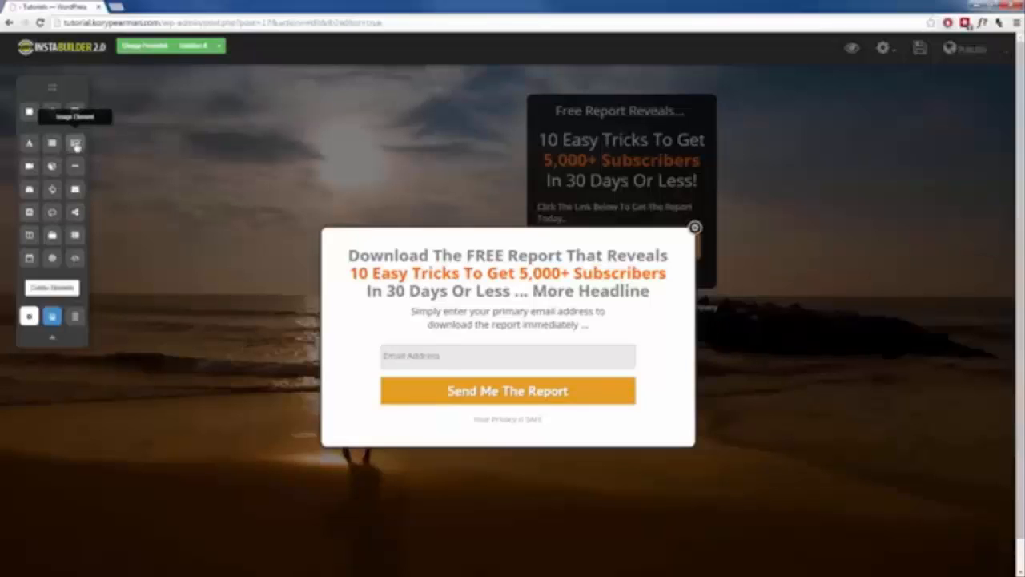
Insert an image element between the instruction paragraph and the email form, and check its image settings.
{"action": "left_click_drag", "start_coordinate": [76, 146], "coordinate": [510, 349]}
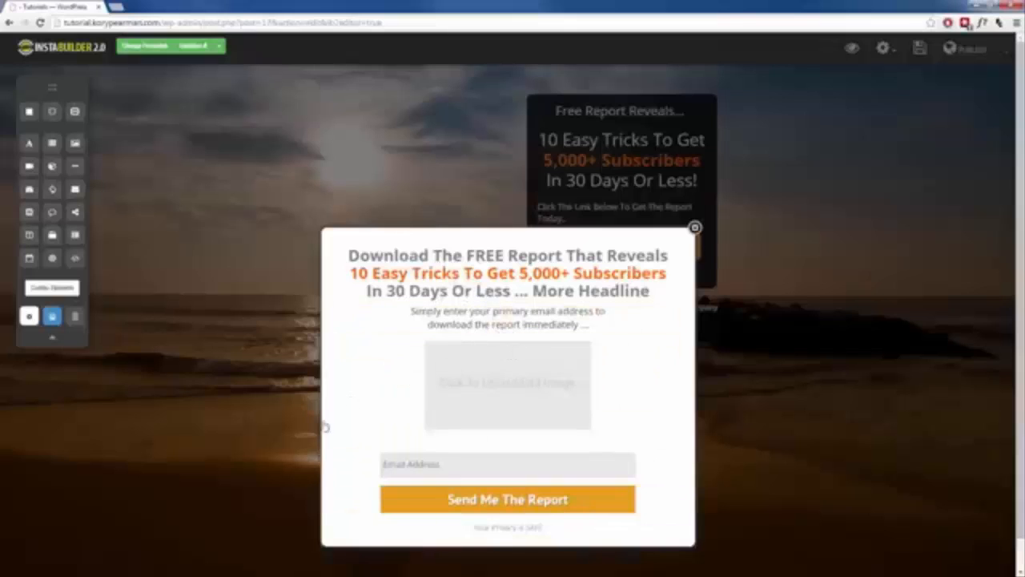
{"action": "left_click", "coordinate": [515, 387]}
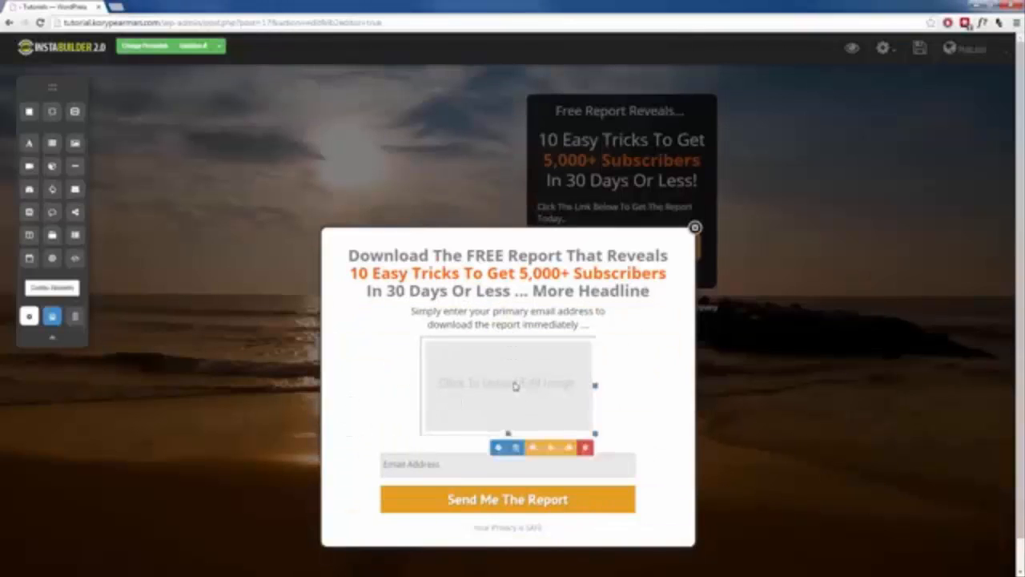
{"action": "left_click", "coordinate": [498, 449]}
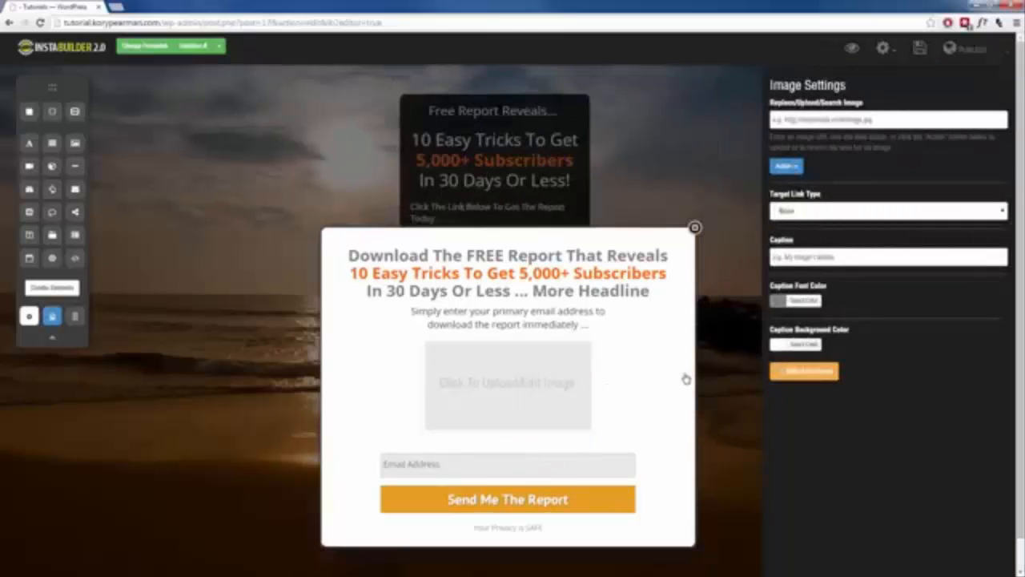
{"action": "left_click", "coordinate": [813, 371]}
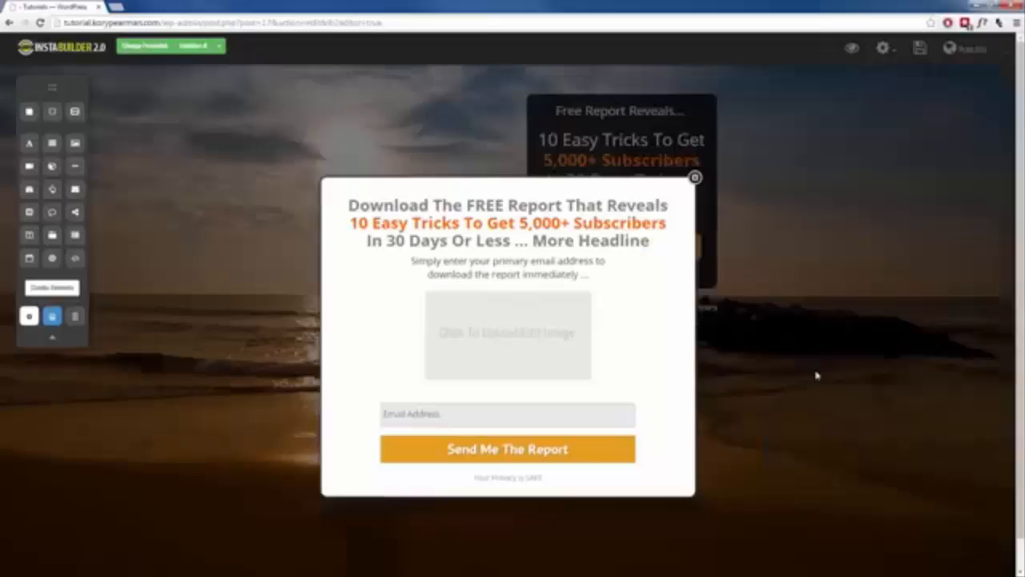
Delete the instruction paragraph below the popup's headline and save the page.
{"action": "left_click", "coordinate": [556, 275]}
{"action": "left_click", "coordinate": [665, 294]}
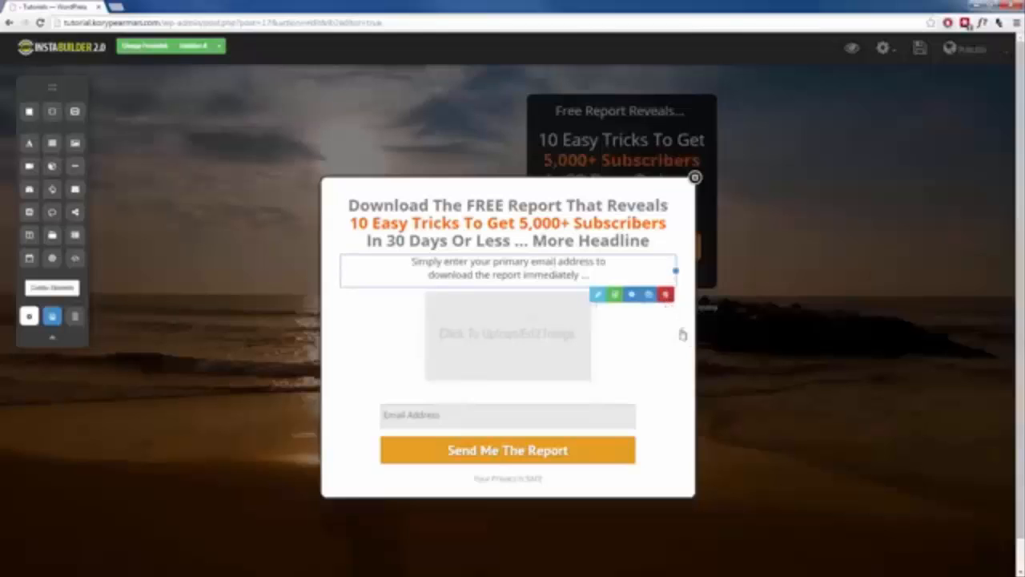
{"action": "left_click", "coordinate": [534, 89]}
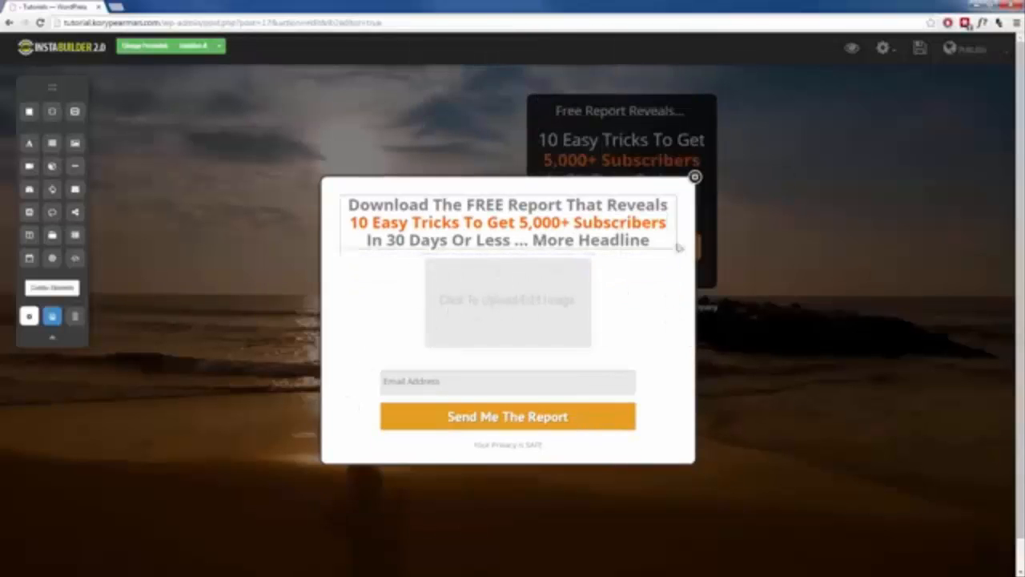
{"action": "left_click", "coordinate": [919, 49]}
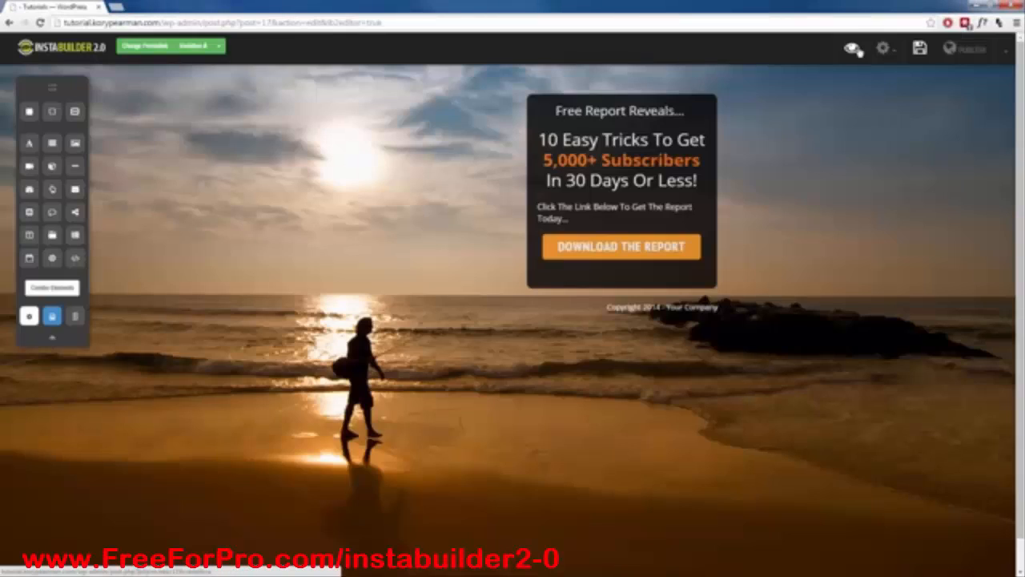
Preview the page, test the popup from the Download The Report button, and close the preview.
{"action": "left_click", "coordinate": [851, 48]}
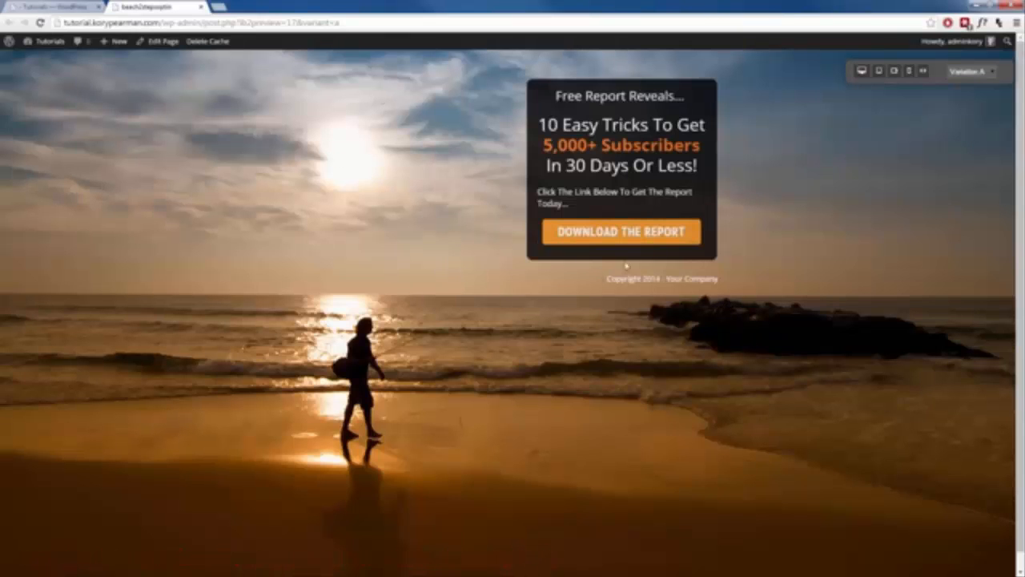
{"action": "left_click", "coordinate": [618, 234]}
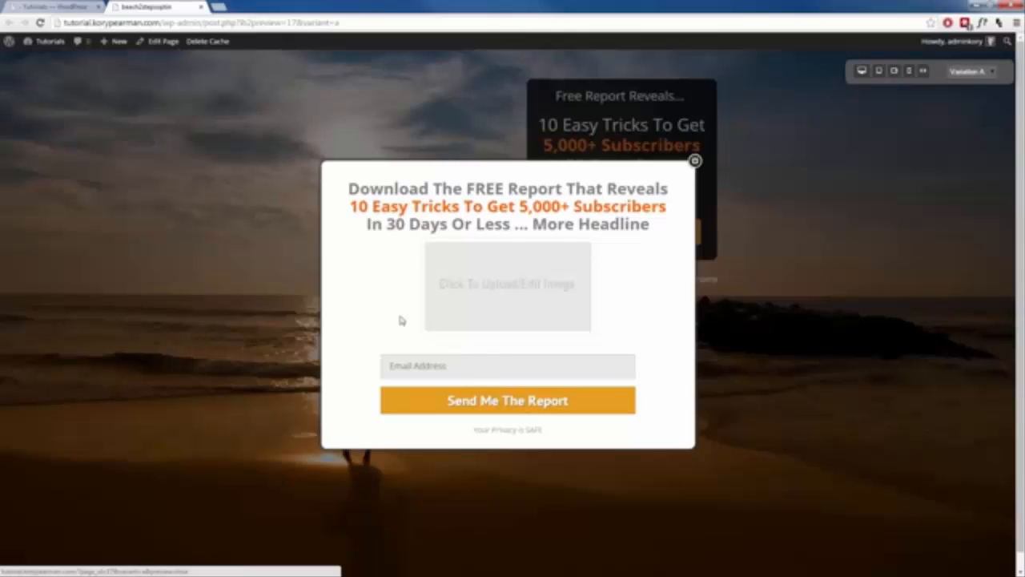
{"action": "left_click", "coordinate": [430, 367]}
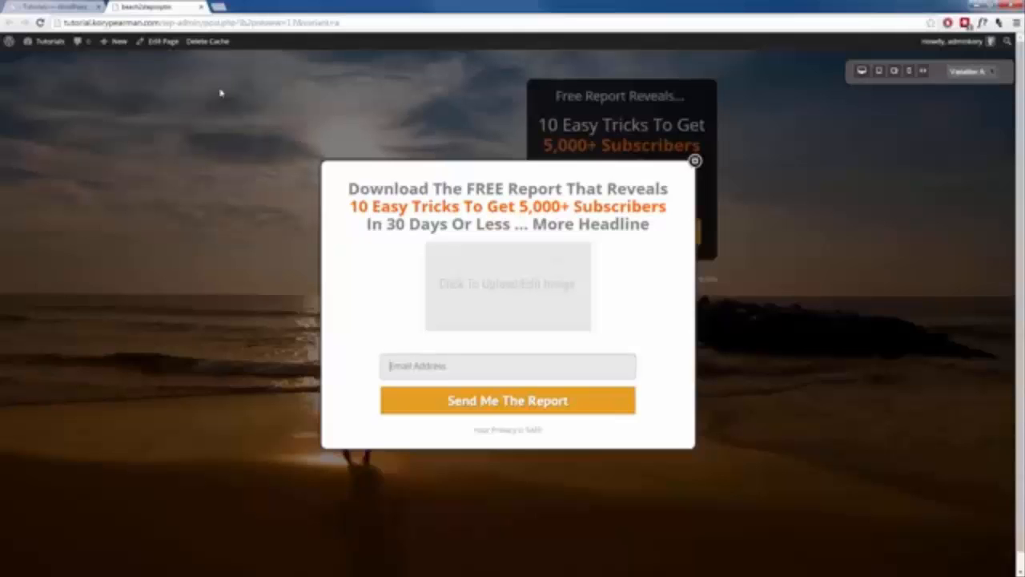
{"action": "left_click", "coordinate": [202, 7]}
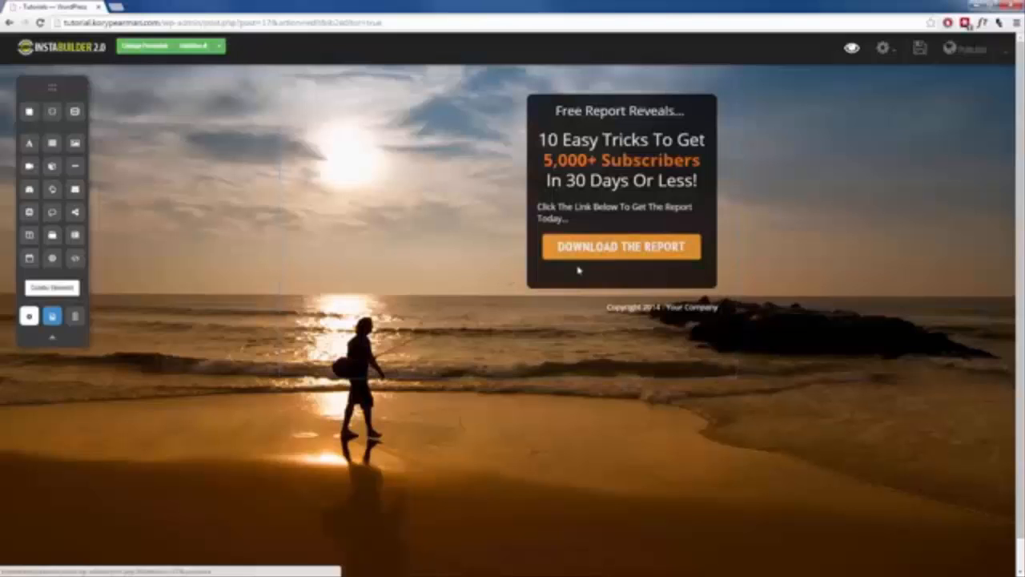
Leave the page editor for the InstaBuilder dashboard and create a new blank page from scratch.
{"action": "left_click", "coordinate": [1005, 51]}
{"action": "left_click", "coordinate": [953, 161]}
{"action": "left_click", "coordinate": [531, 96]}
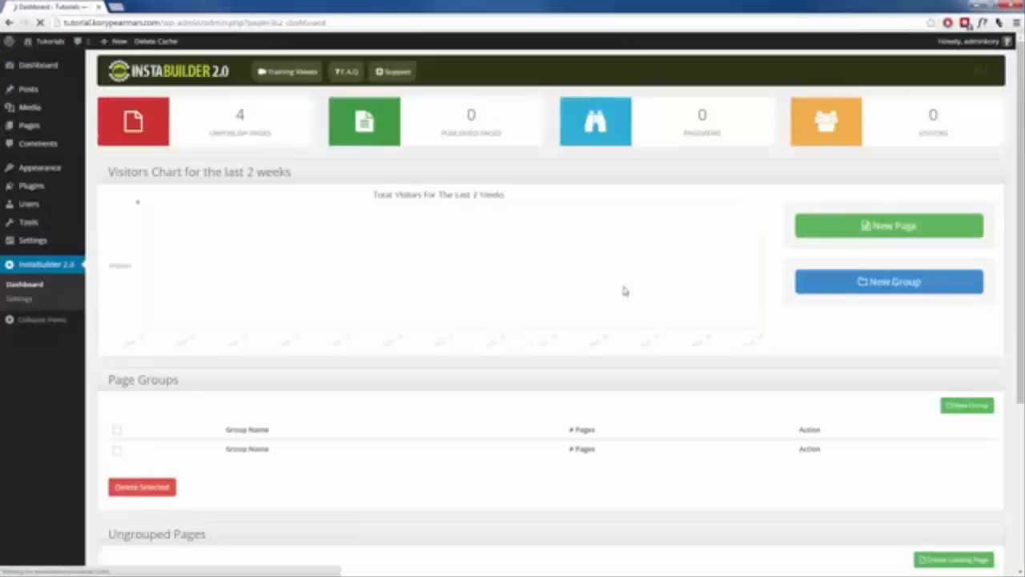
{"action": "left_click", "coordinate": [887, 232]}
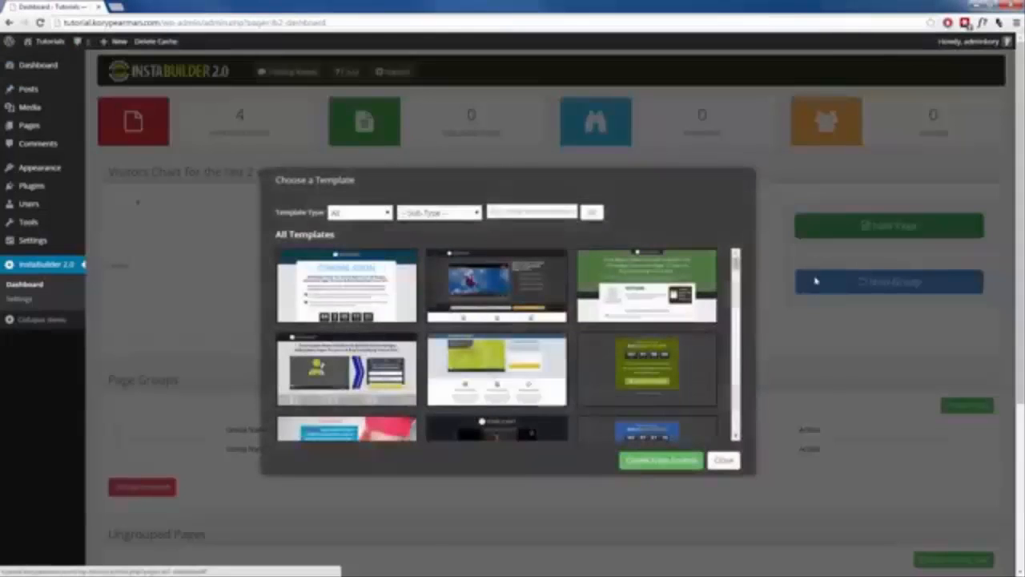
{"action": "left_click", "coordinate": [673, 468]}
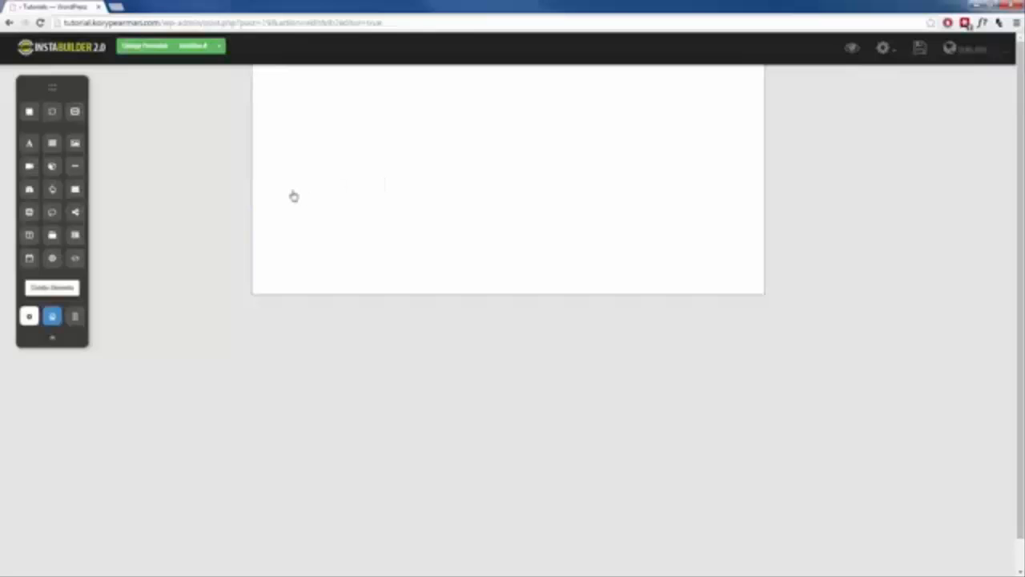
Build the blank page with a title, a text paragraph, a video placeholder, and a button below the video.
{"action": "left_click_drag", "start_coordinate": [30, 143], "coordinate": [376, 133]}
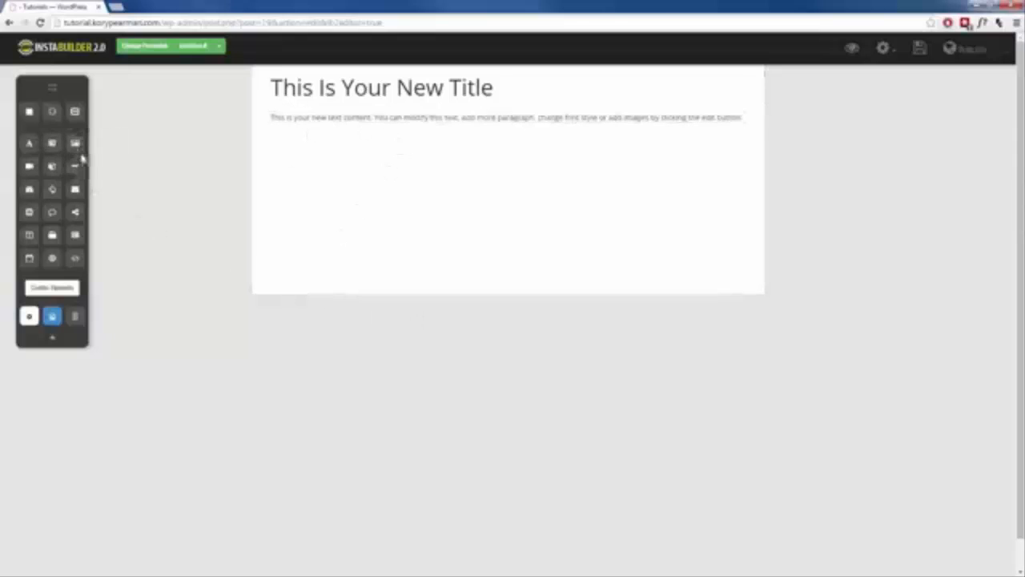
{"action": "left_click_drag", "start_coordinate": [29, 166], "coordinate": [356, 185]}
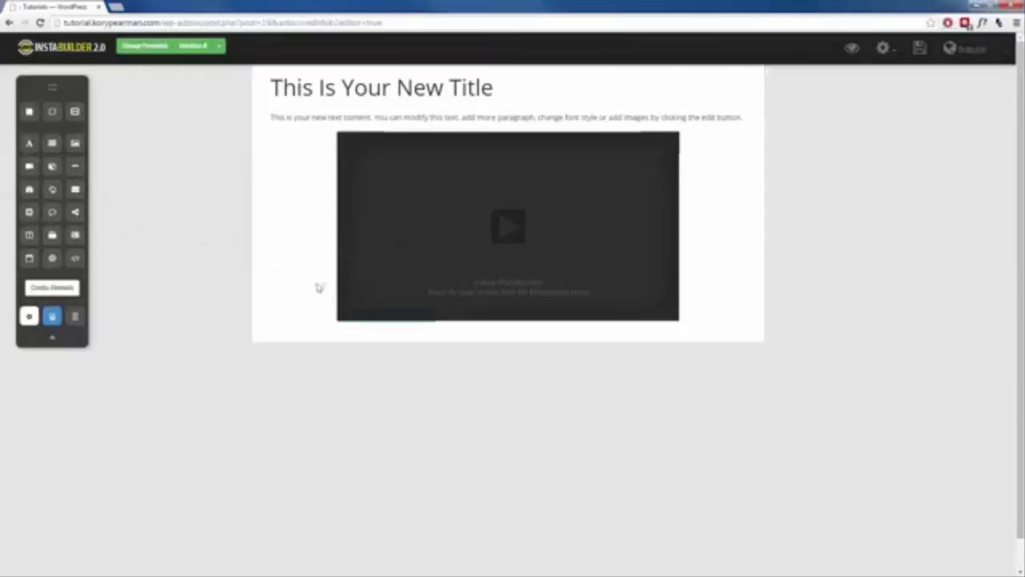
{"action": "left_click_drag", "start_coordinate": [52, 190], "coordinate": [478, 333]}
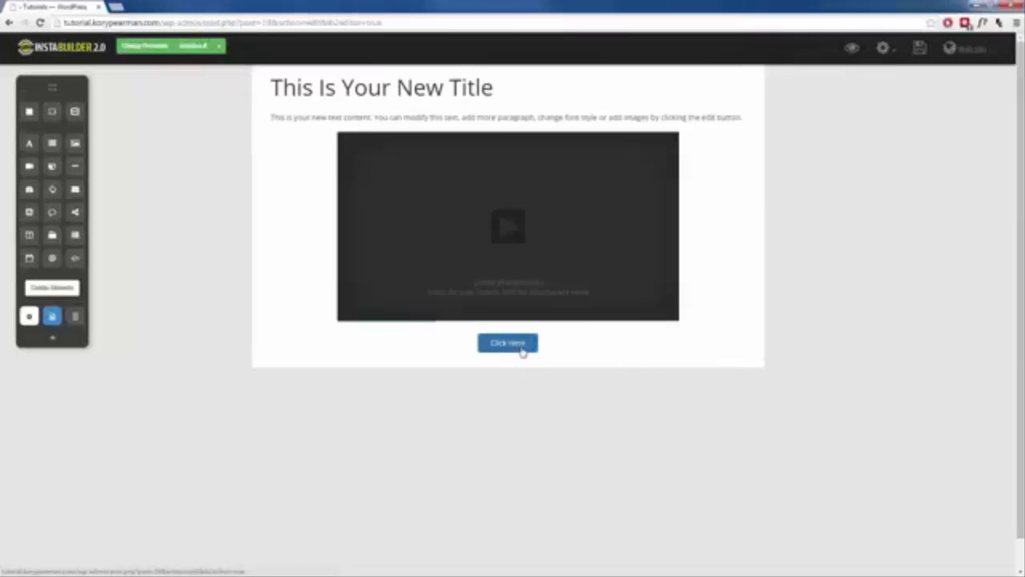
Set the target link type of the Click Here button to PopUp and open its popup for editing.
{"action": "mouse_move", "coordinate": [521, 353]}
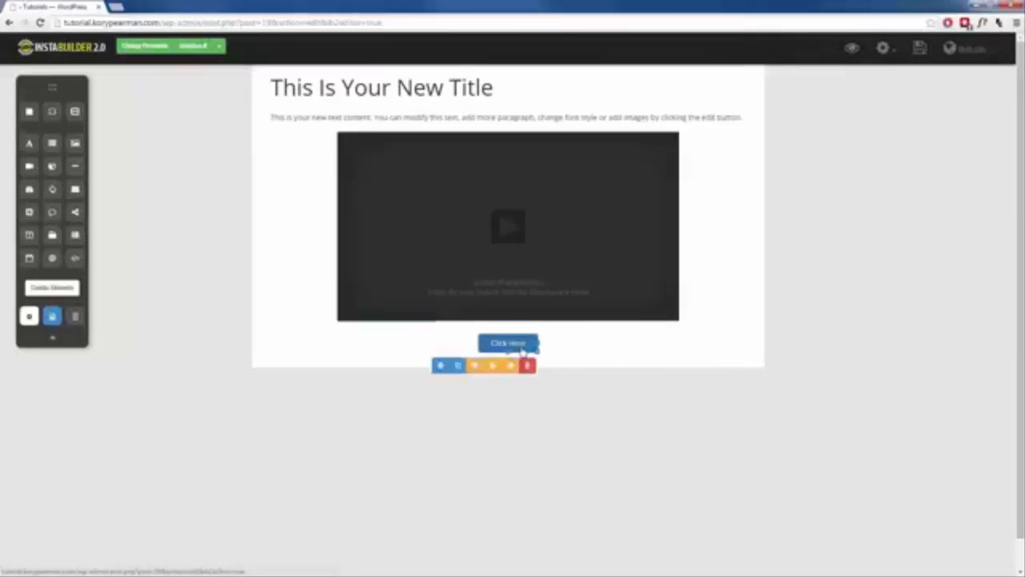
{"action": "left_click", "coordinate": [440, 365]}
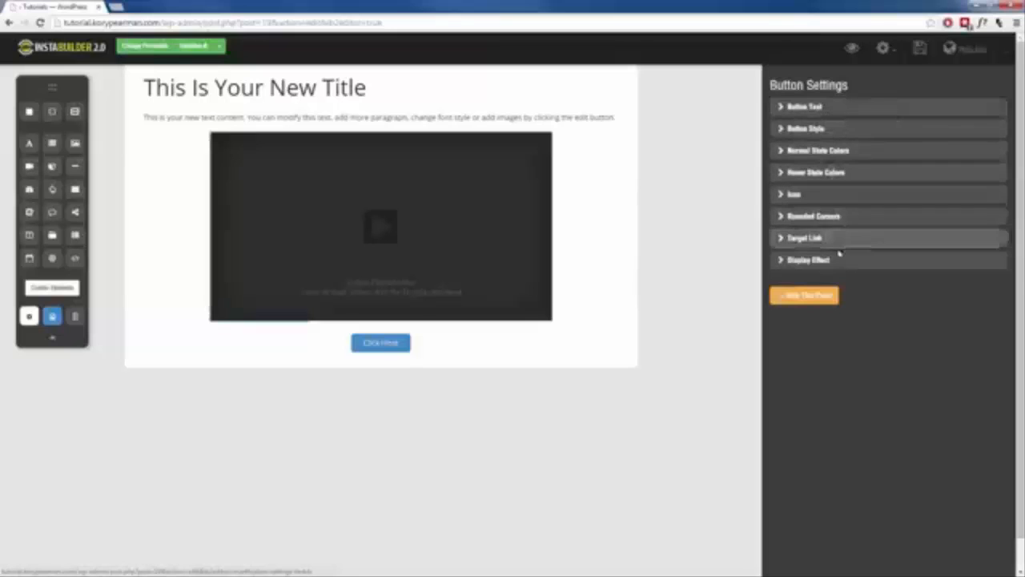
{"action": "left_click", "coordinate": [785, 238]}
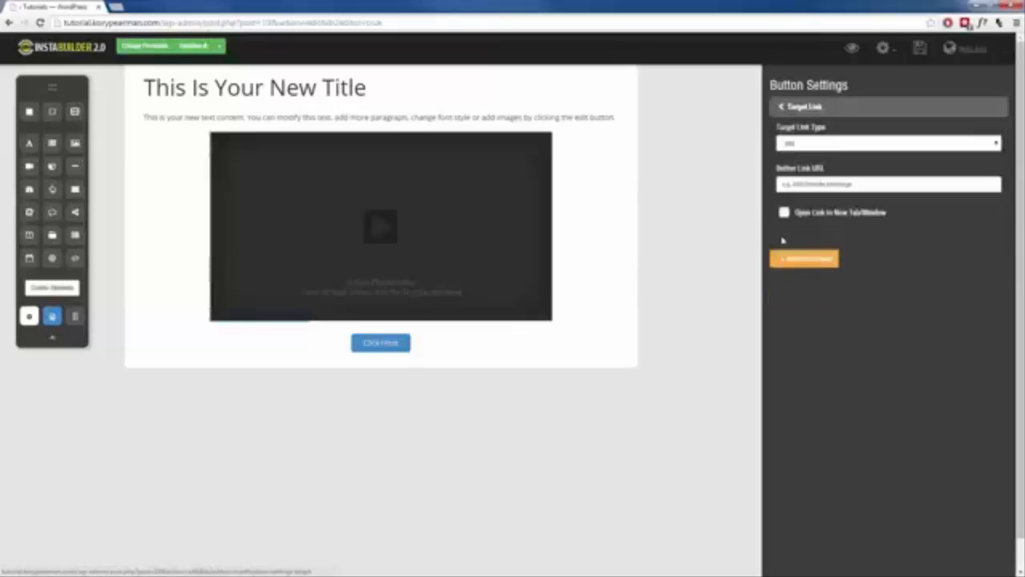
{"action": "left_click", "coordinate": [873, 145]}
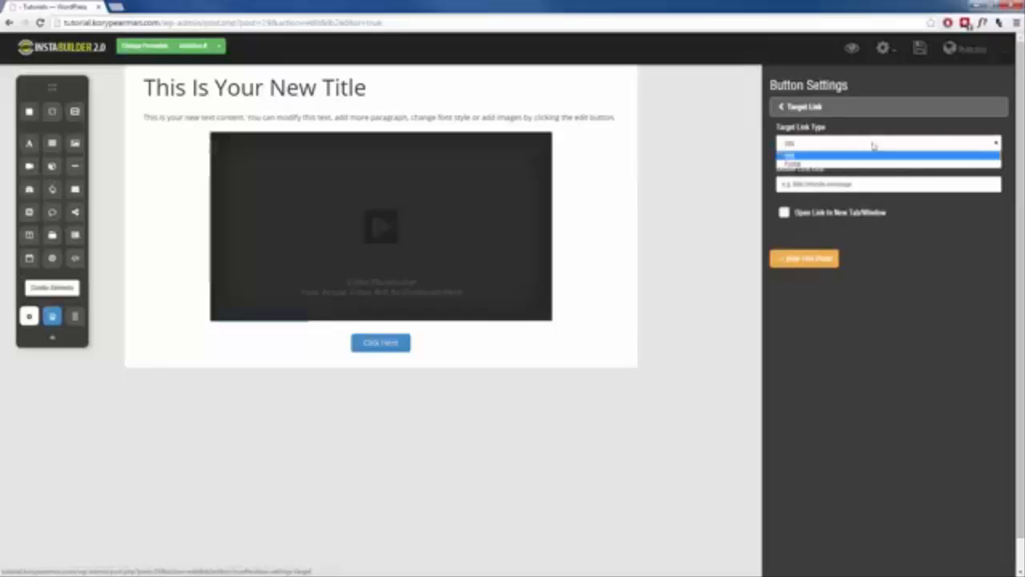
{"action": "left_click", "coordinate": [806, 165]}
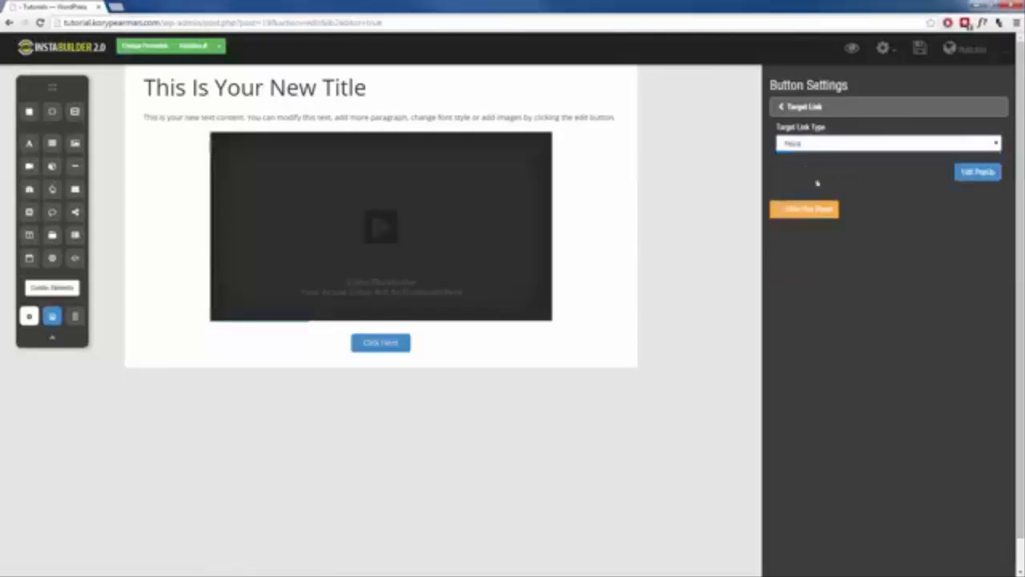
{"action": "left_click", "coordinate": [977, 173]}
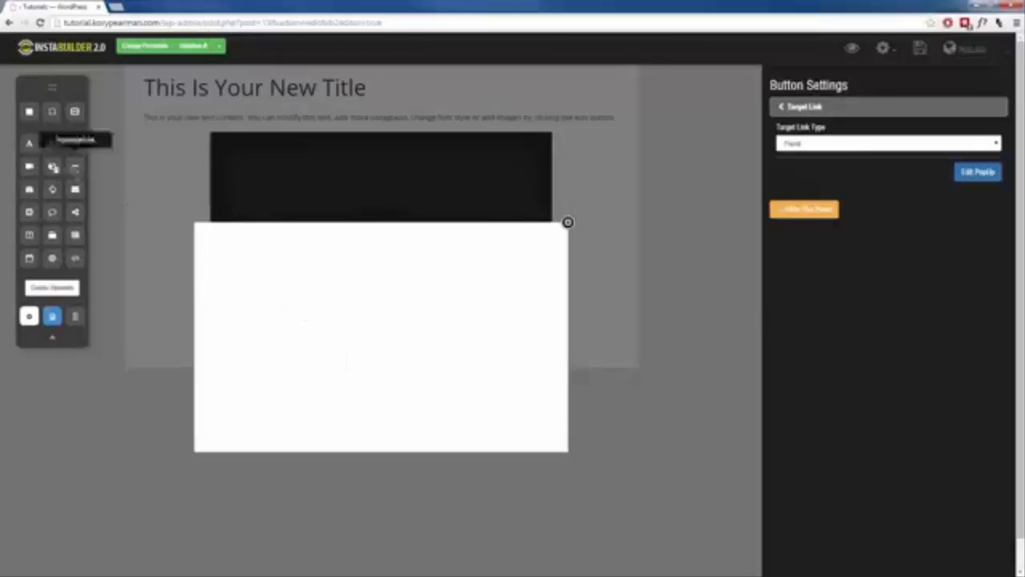
Fill the empty popup with a title, an image, a text paragraph, and an opt-in form, stacked in that order.
{"action": "left_click_drag", "start_coordinate": [29, 142], "coordinate": [314, 268]}
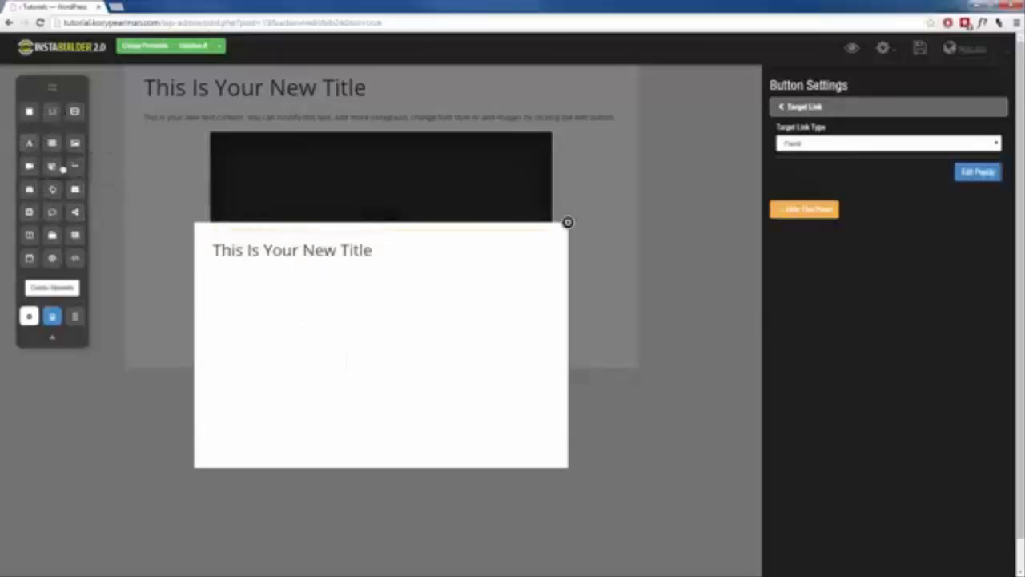
{"action": "left_click_drag", "start_coordinate": [75, 144], "coordinate": [320, 299]}
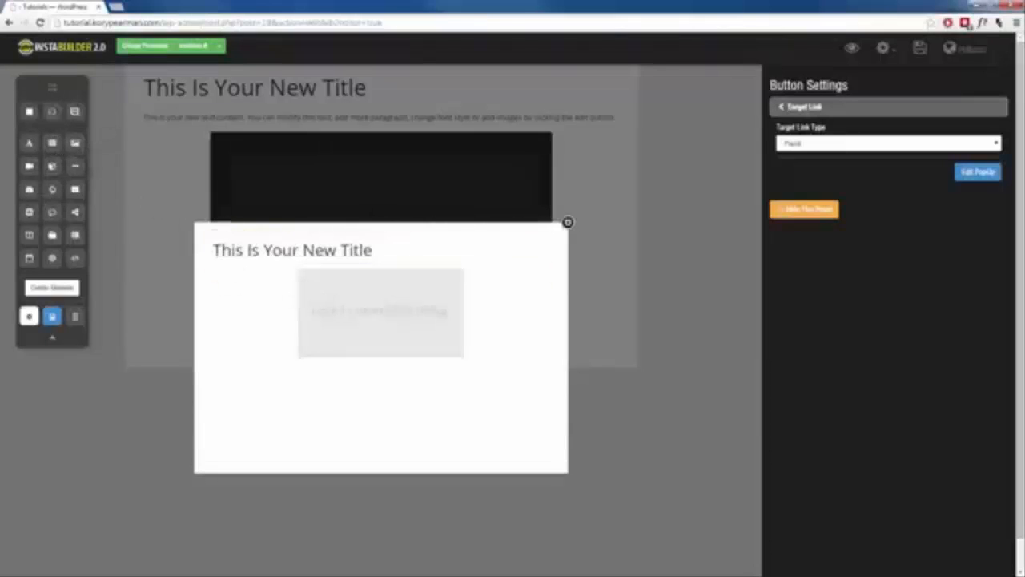
{"action": "left_click_drag", "start_coordinate": [52, 143], "coordinate": [318, 381]}
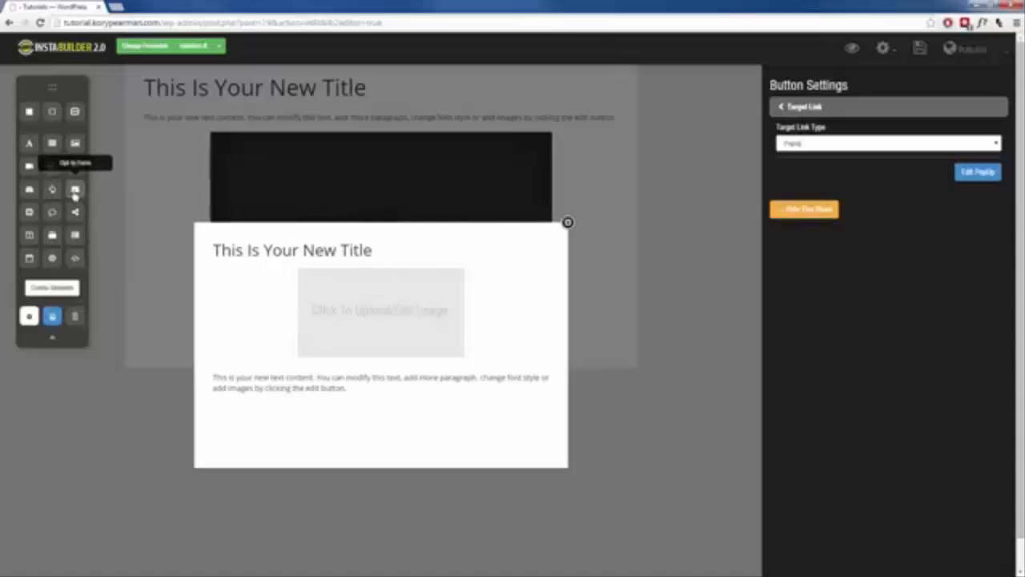
{"action": "left_click_drag", "start_coordinate": [75, 193], "coordinate": [362, 425]}
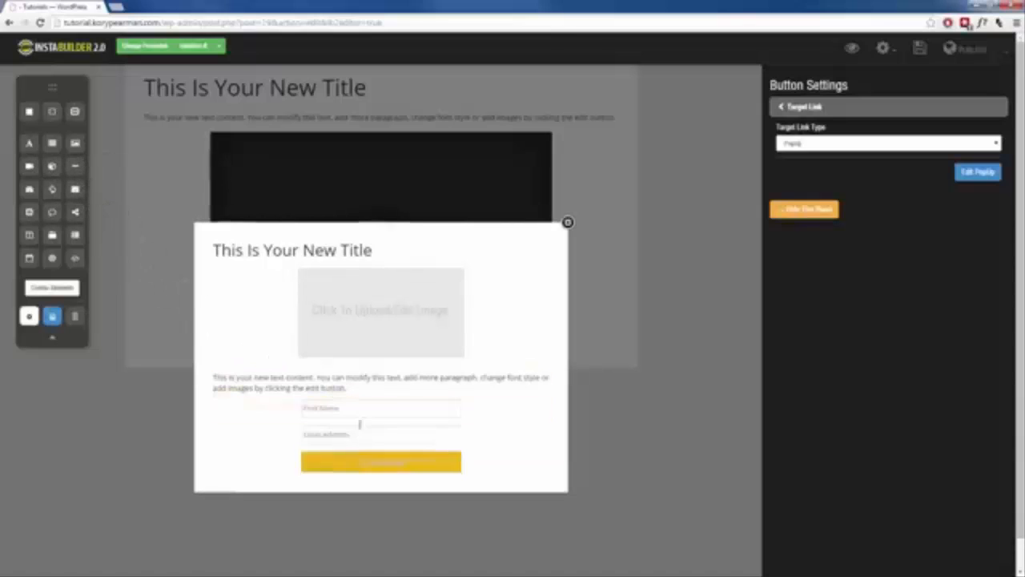
Open the popup opt-in form's settings and review the Opt-In Form HTML Code section.
{"action": "left_click", "coordinate": [404, 425]}
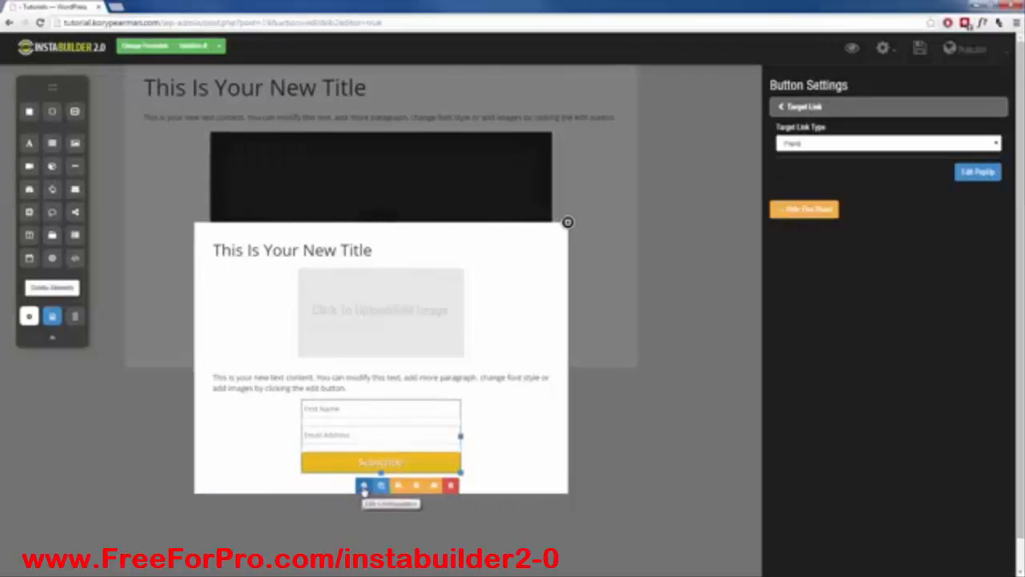
{"action": "left_click", "coordinate": [363, 487]}
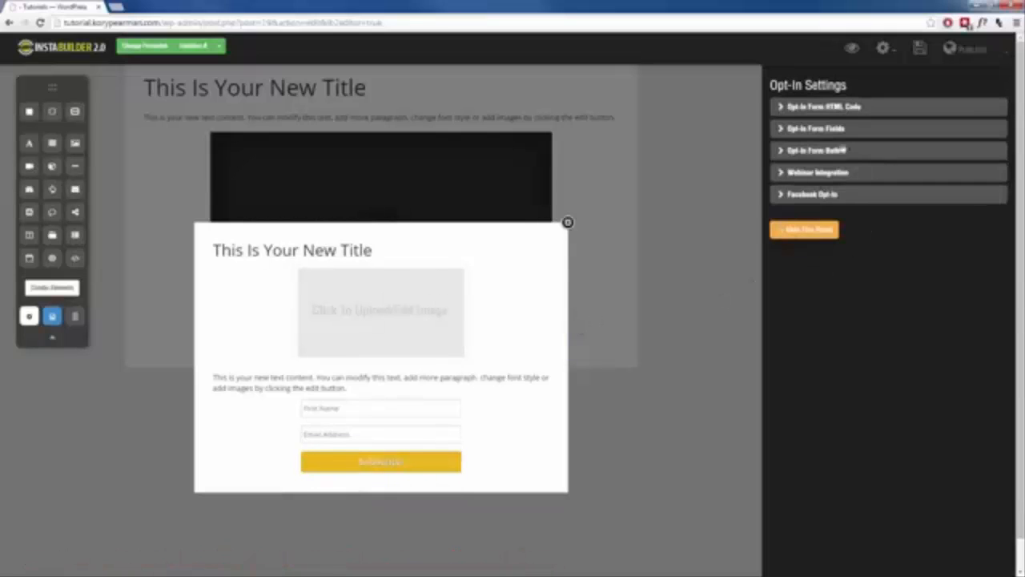
{"action": "left_click", "coordinate": [833, 106]}
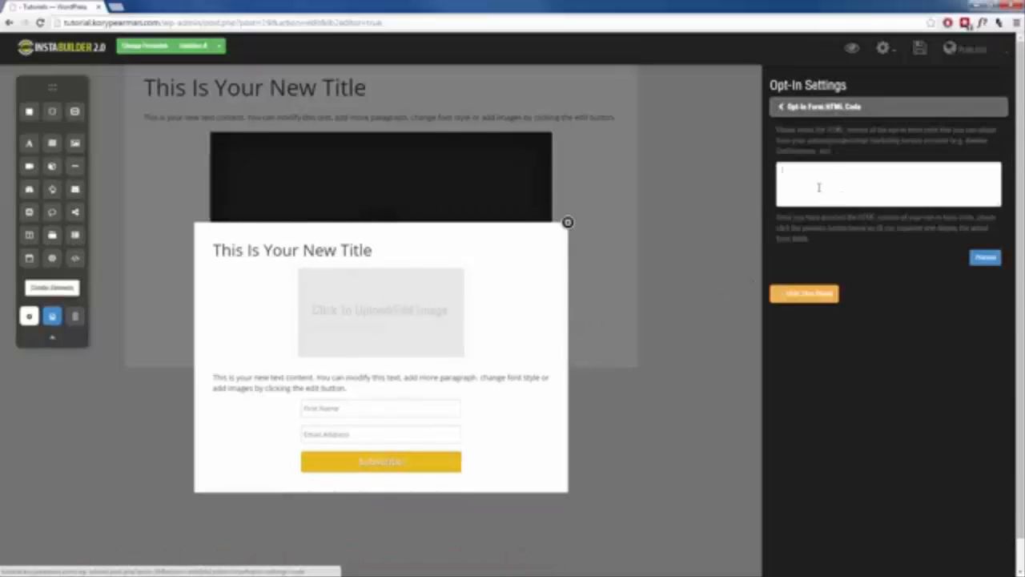
{"action": "left_click", "coordinate": [821, 184]}
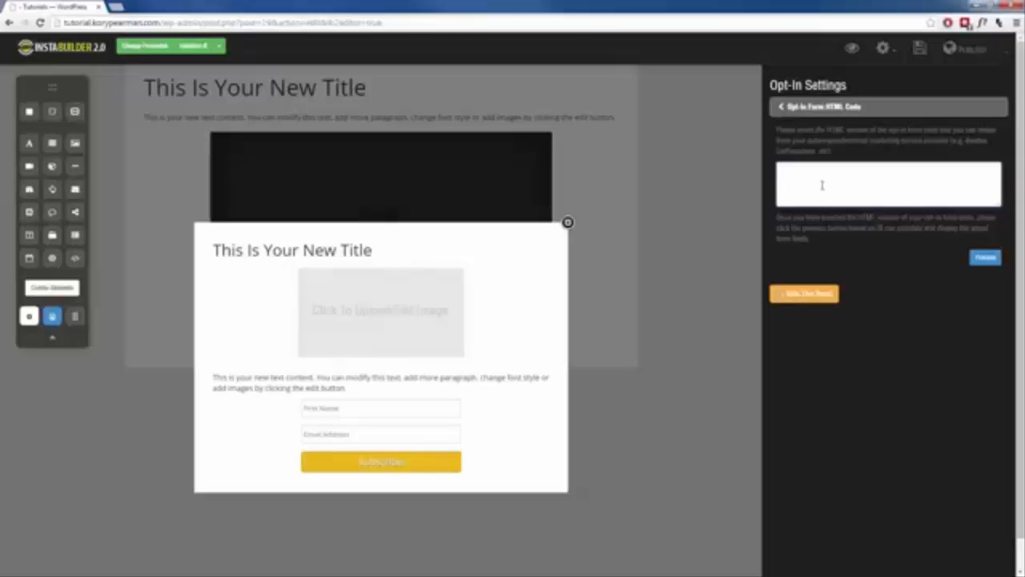
{"action": "left_click", "coordinate": [810, 107]}
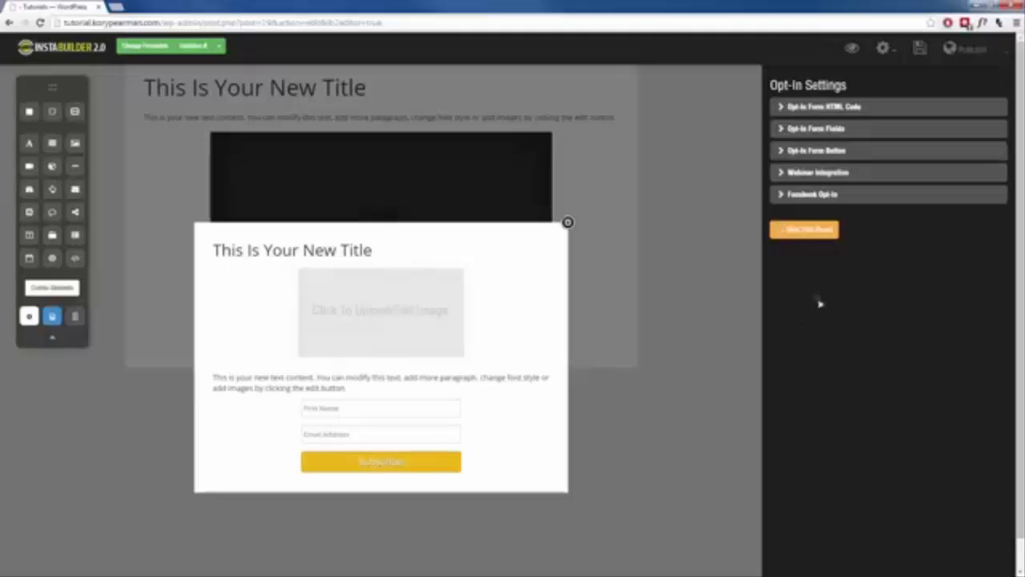
Make the opt-in form's First Name field not required and hidden, and save the field settings.
{"action": "left_click", "coordinate": [817, 129]}
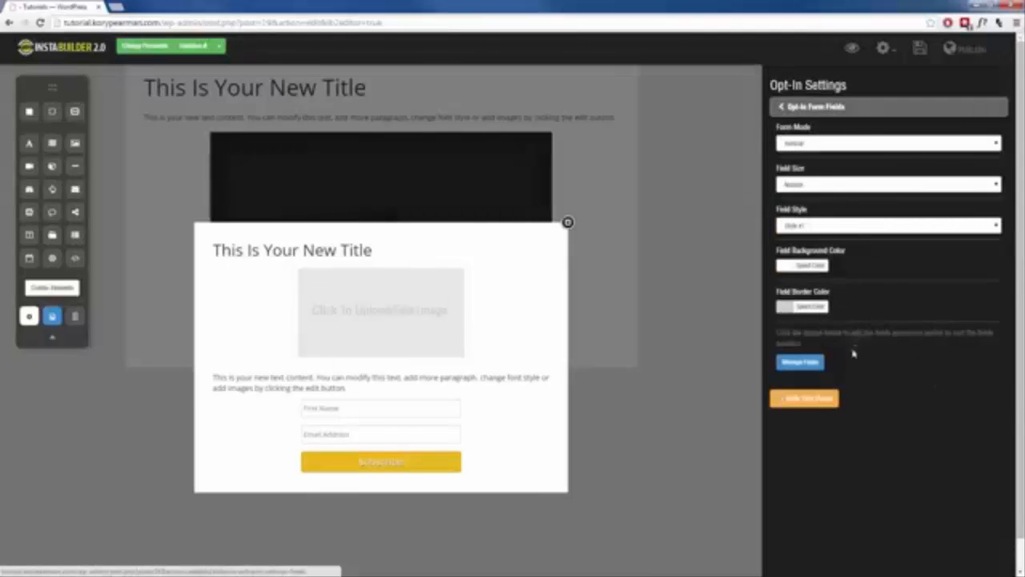
{"action": "left_click", "coordinate": [818, 362]}
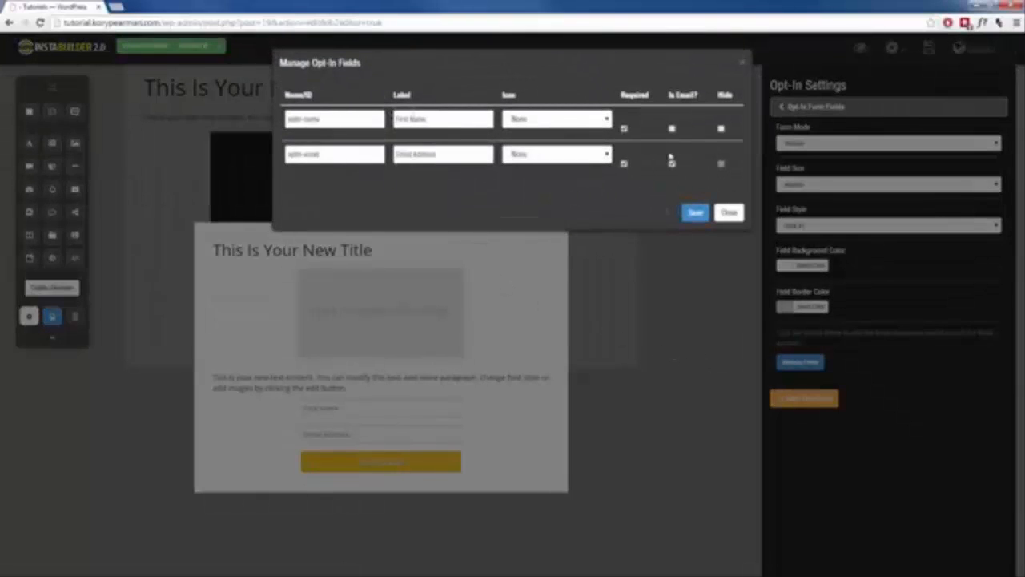
{"action": "left_click", "coordinate": [624, 129]}
{"action": "left_click", "coordinate": [721, 129]}
{"action": "left_click", "coordinate": [695, 212]}
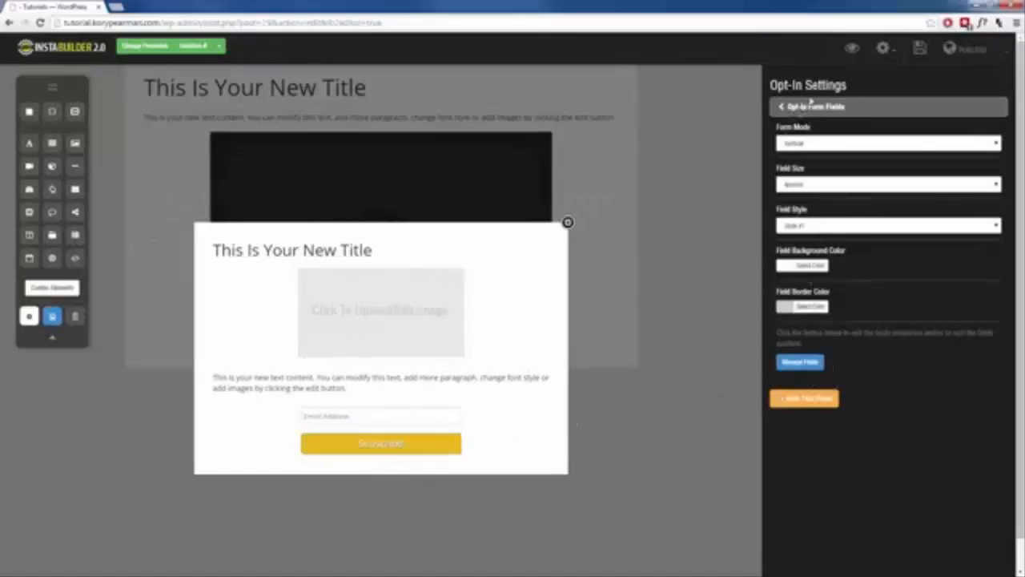
{"action": "left_click", "coordinate": [820, 109]}
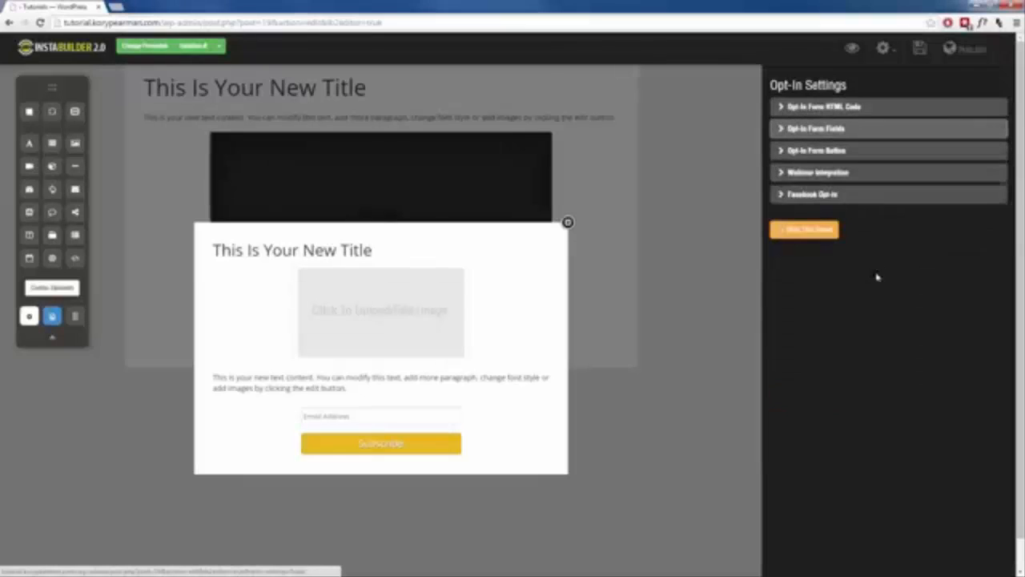
Check the opt-in form button's style settings, and change its button type to Image Button.
{"action": "left_click", "coordinate": [822, 157]}
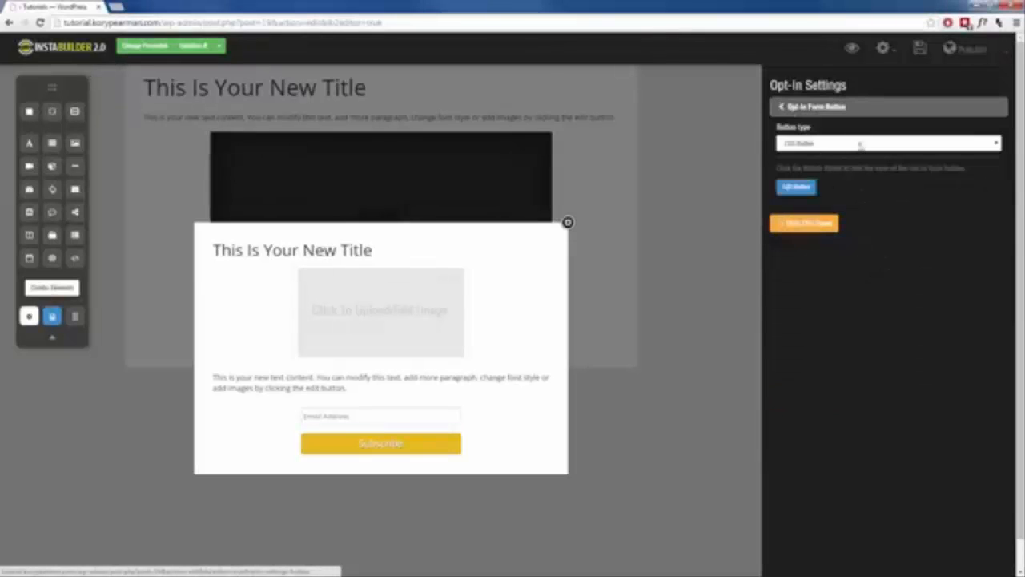
{"action": "left_click", "coordinate": [799, 189]}
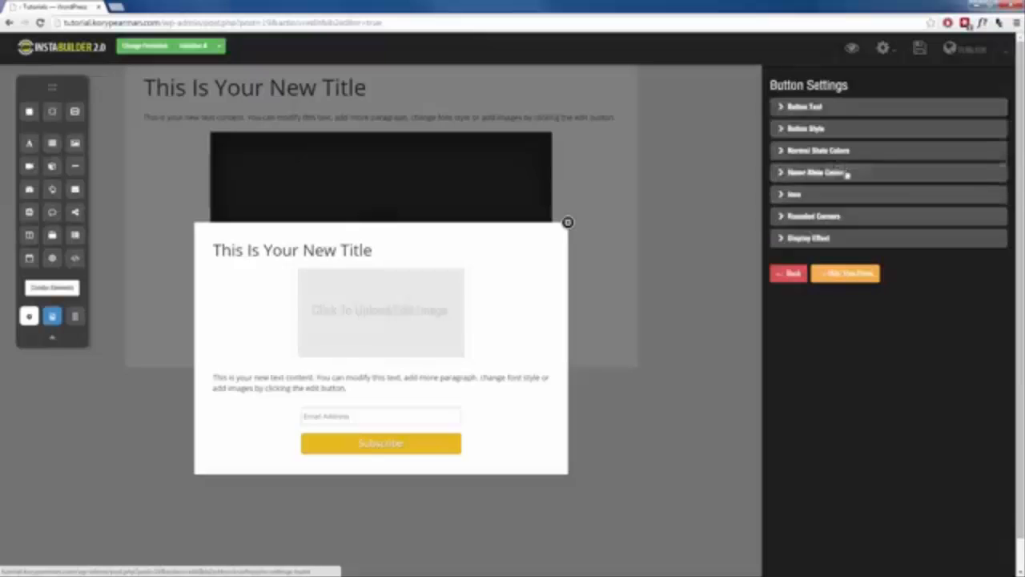
{"action": "left_click", "coordinate": [791, 274]}
{"action": "left_click", "coordinate": [855, 146]}
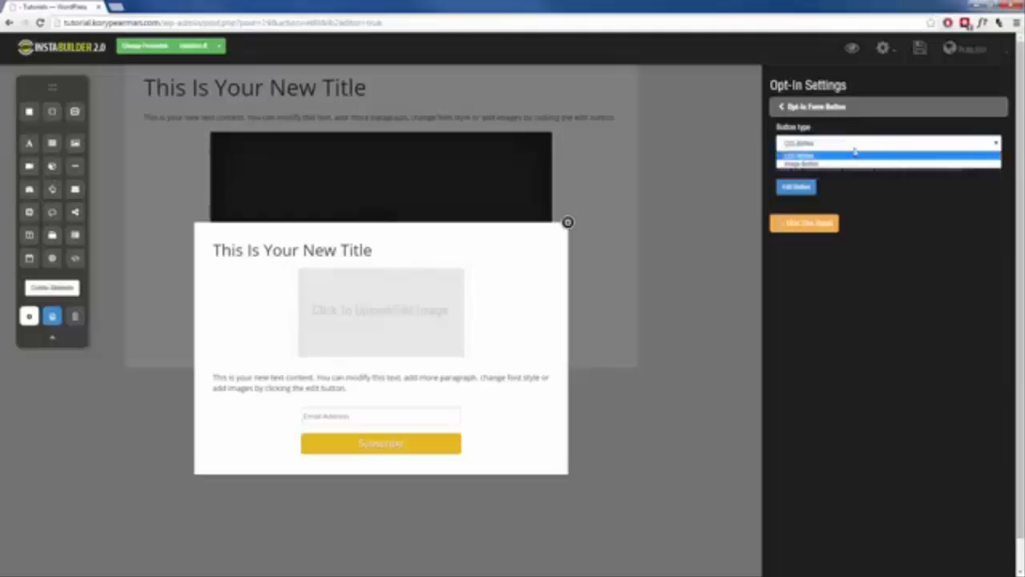
{"action": "left_click", "coordinate": [833, 164]}
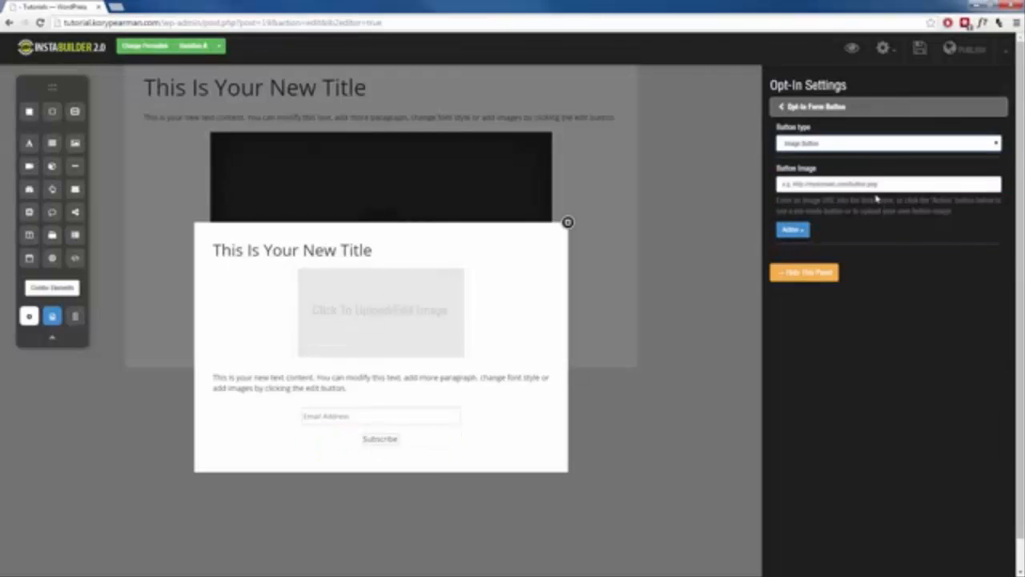
Use the pre-made yellow Get Instant Access image as the popup form's opt-in button, hide the settings panel, and save the page.
{"action": "left_click", "coordinate": [793, 230]}
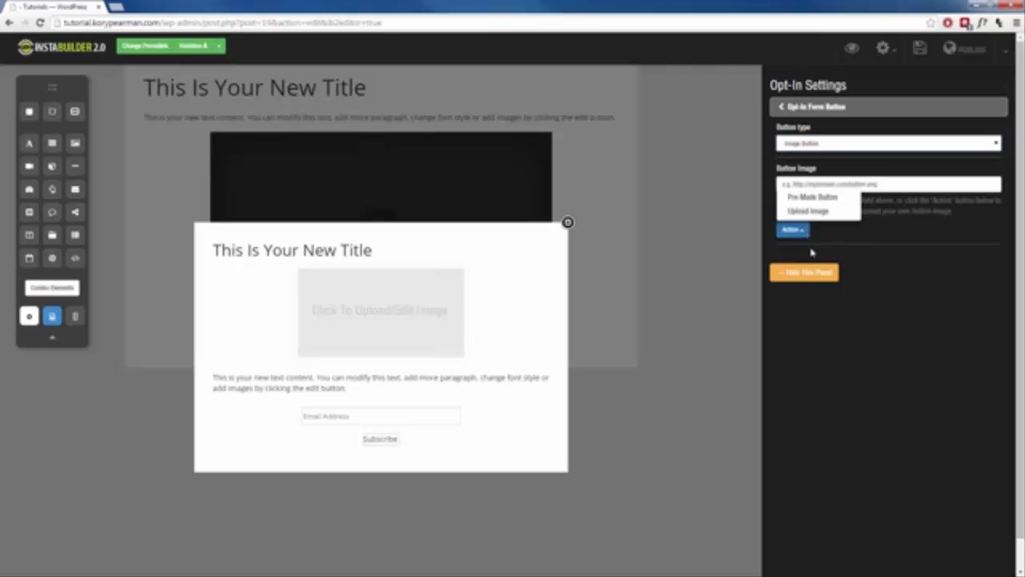
{"action": "left_click", "coordinate": [815, 199]}
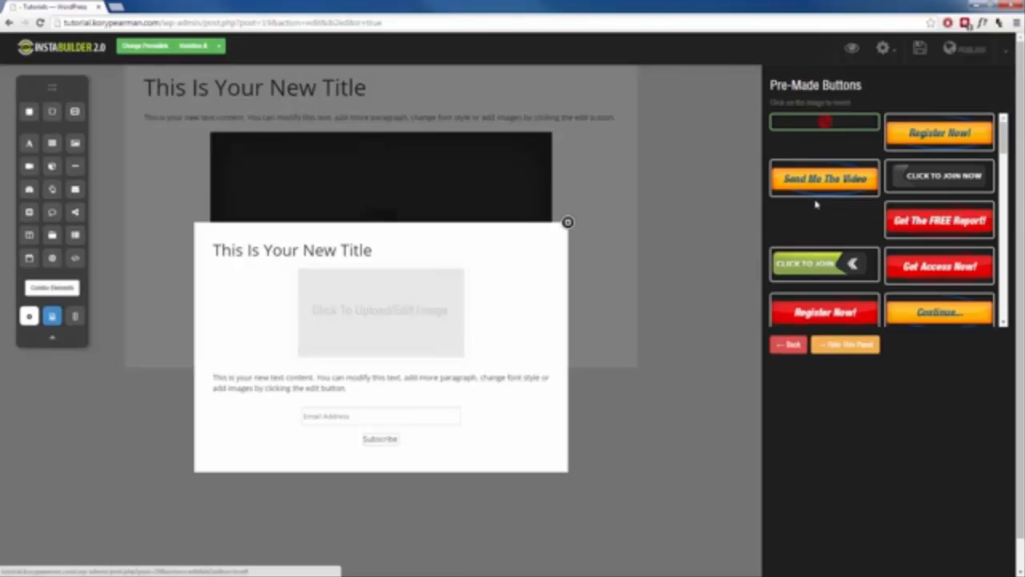
{"action": "scroll", "coordinate": [907, 242], "scroll_direction": "down", "scroll_amount": 5}
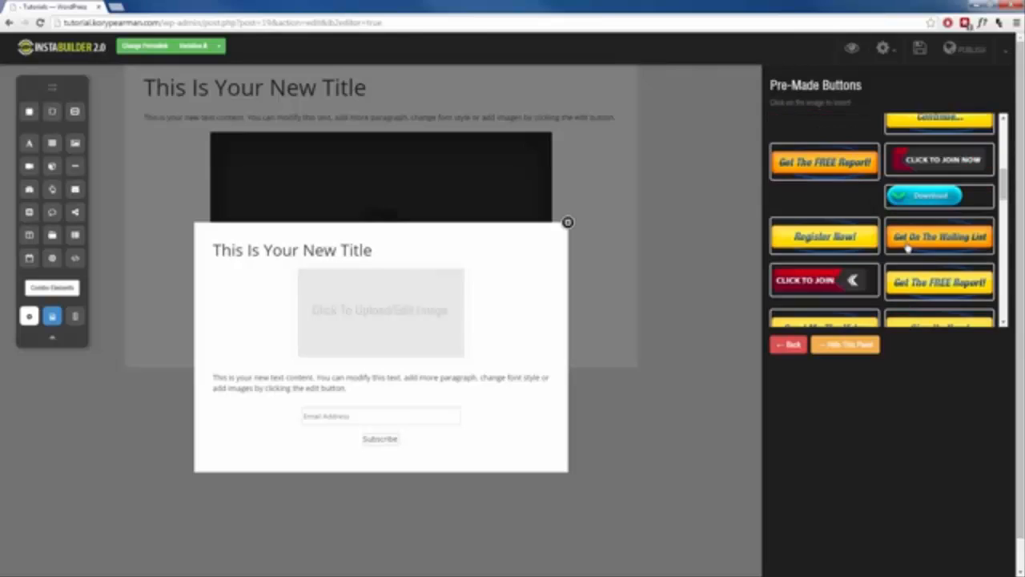
{"action": "scroll", "coordinate": [924, 261], "scroll_direction": "down", "scroll_amount": 2}
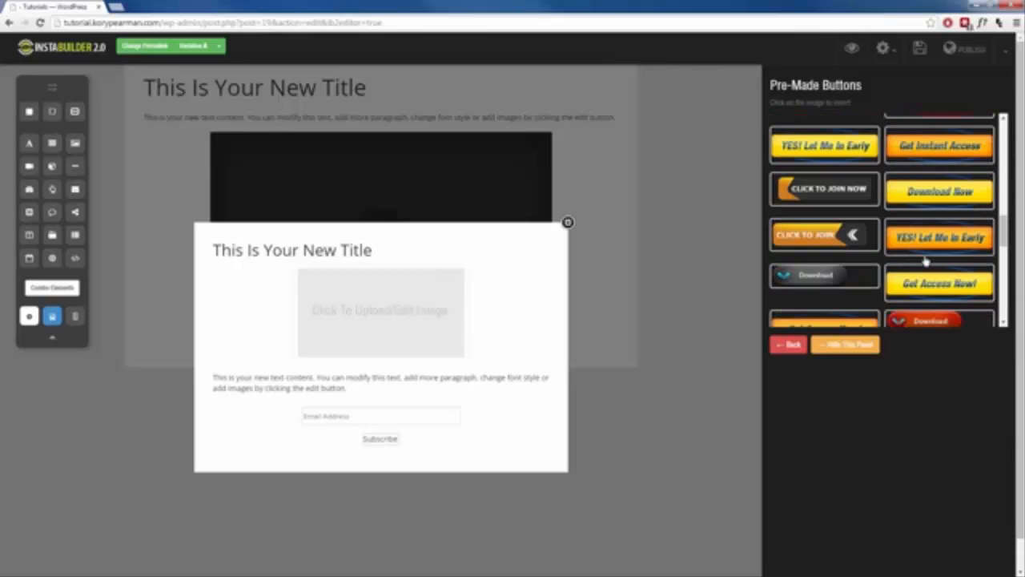
{"action": "scroll", "coordinate": [924, 261], "scroll_direction": "down", "scroll_amount": 6}
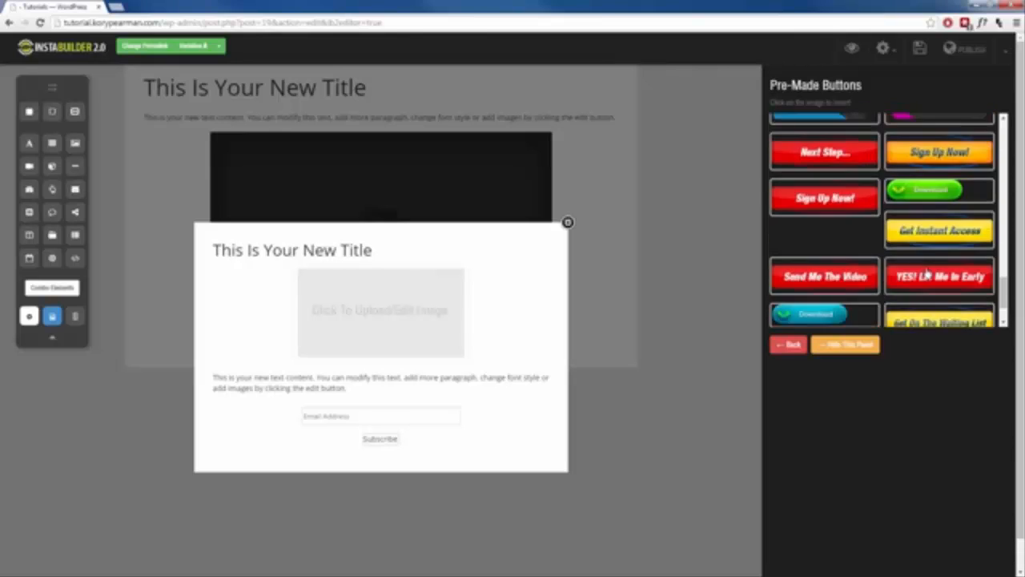
{"action": "scroll", "coordinate": [926, 273], "scroll_direction": "down", "scroll_amount": 1}
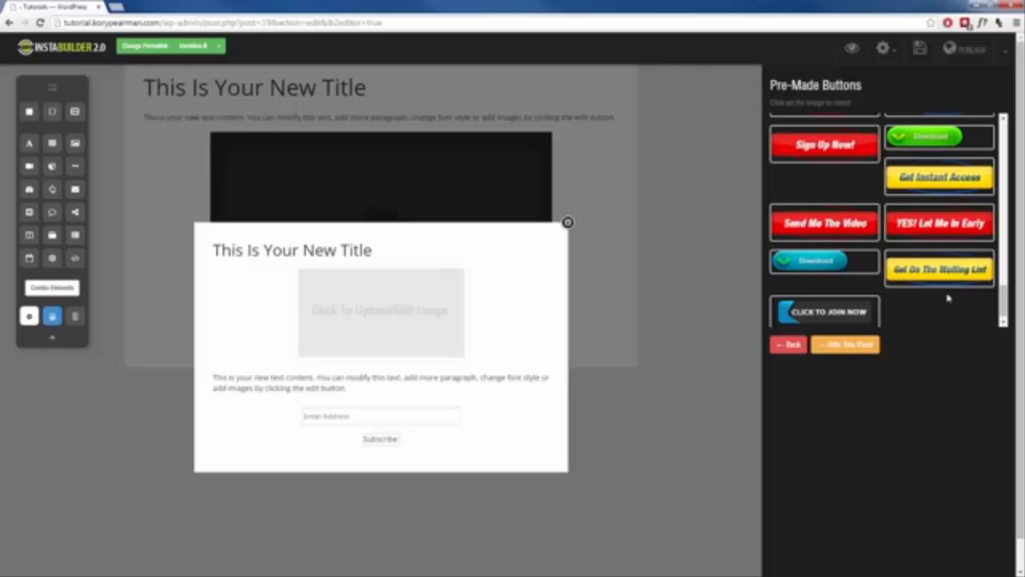
{"action": "left_click", "coordinate": [927, 186]}
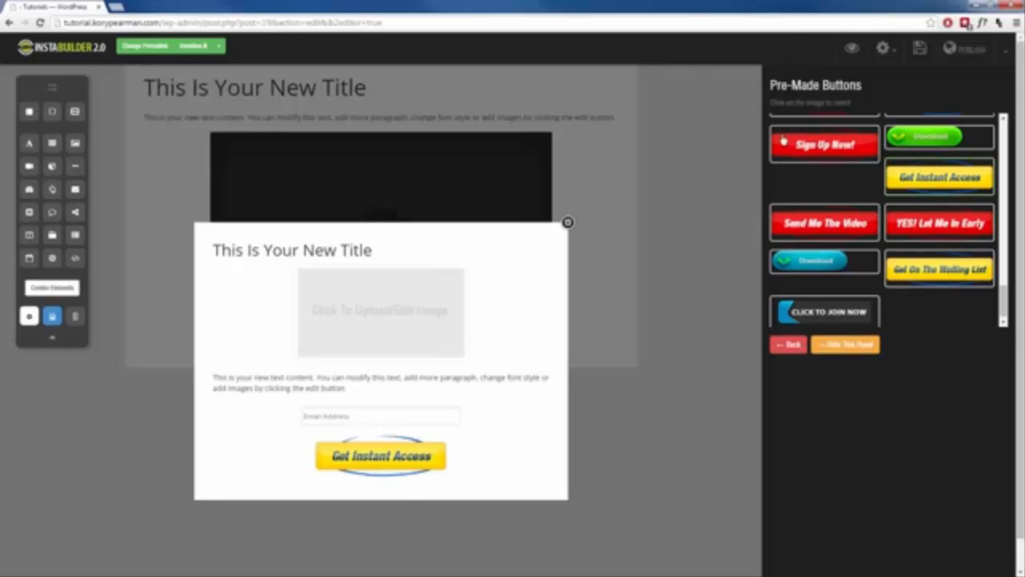
{"action": "left_click", "coordinate": [849, 344]}
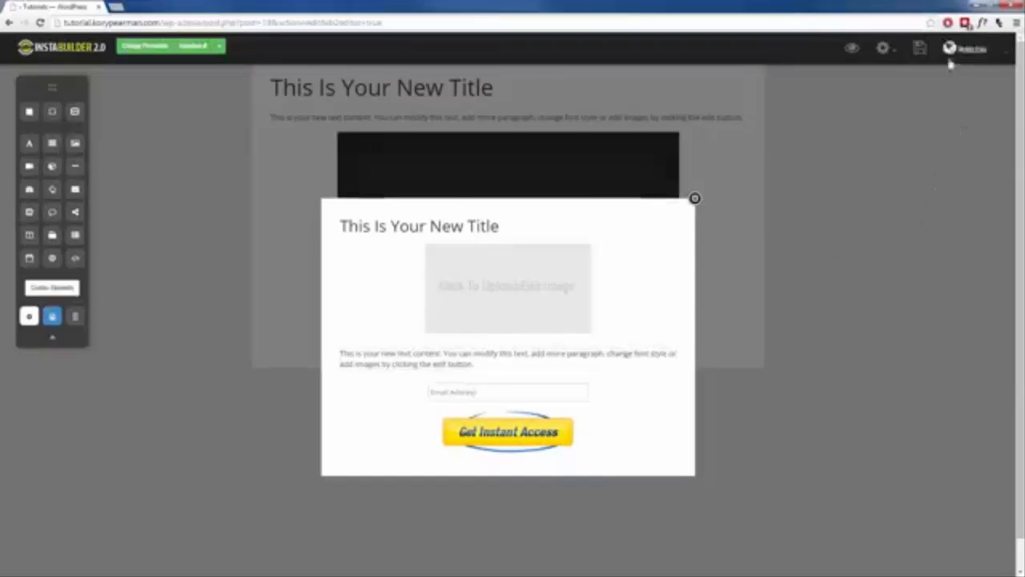
{"action": "left_click", "coordinate": [921, 55]}
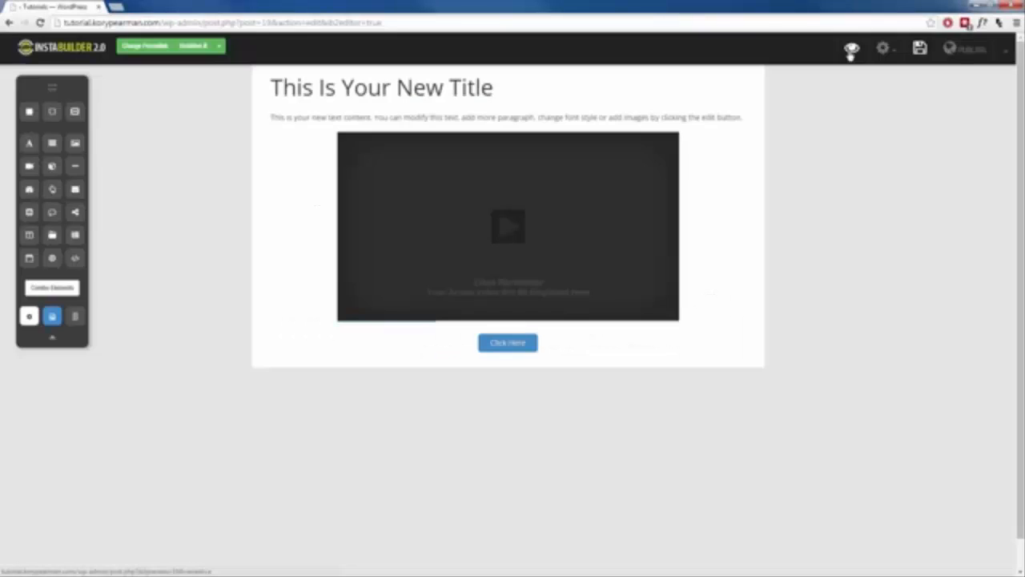
Preview the landing page and test its Click Here button and the opt-in popup's Email Address field.
{"action": "left_click", "coordinate": [851, 51]}
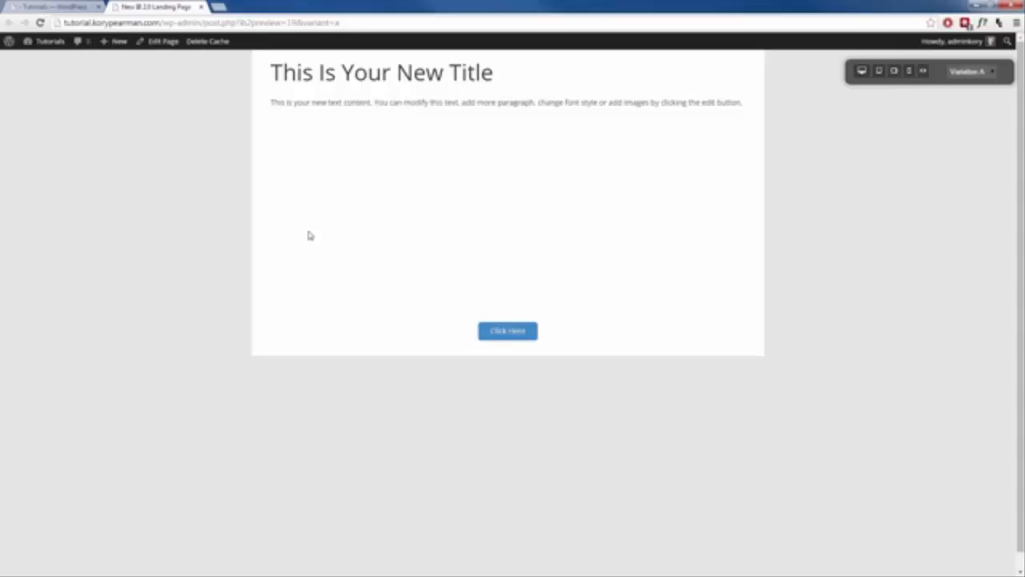
{"action": "left_click", "coordinate": [503, 339]}
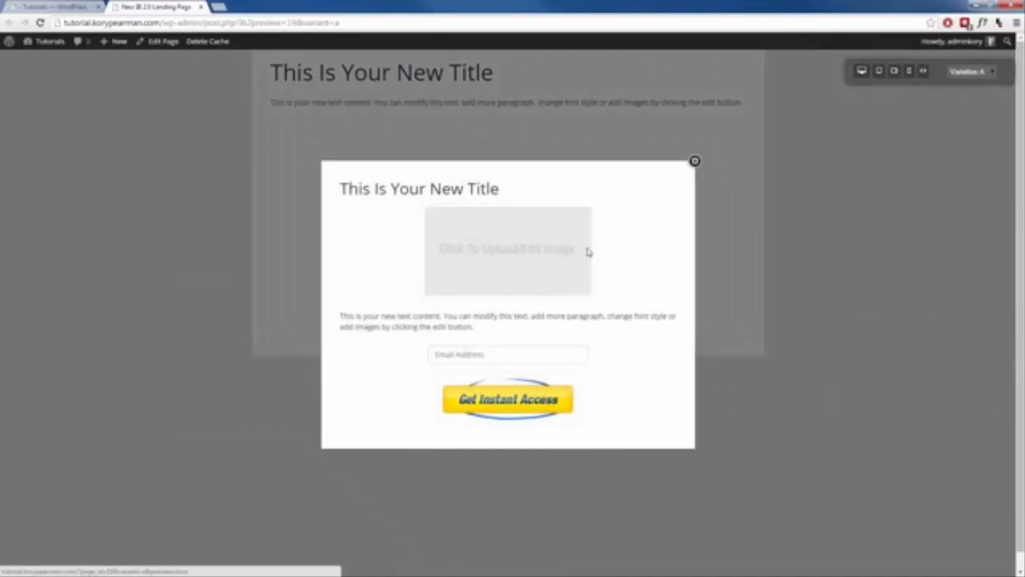
{"action": "left_click", "coordinate": [499, 359]}
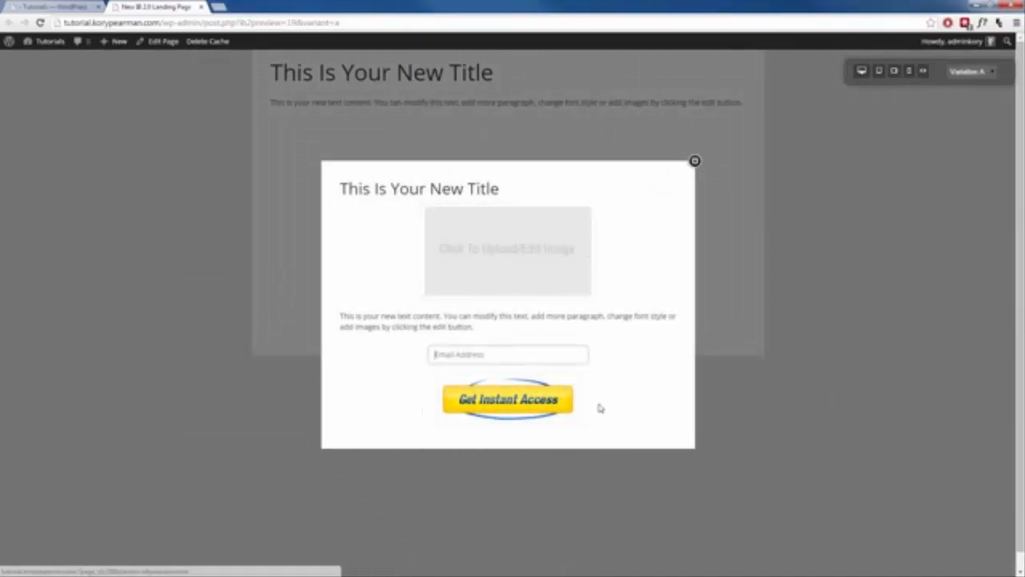
{"action": "left_click", "coordinate": [638, 385]}
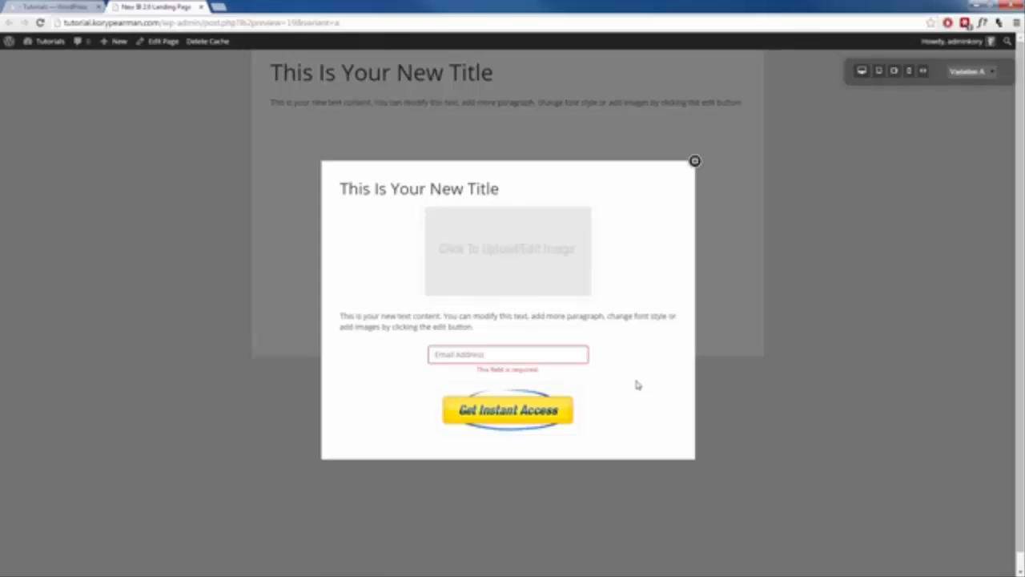